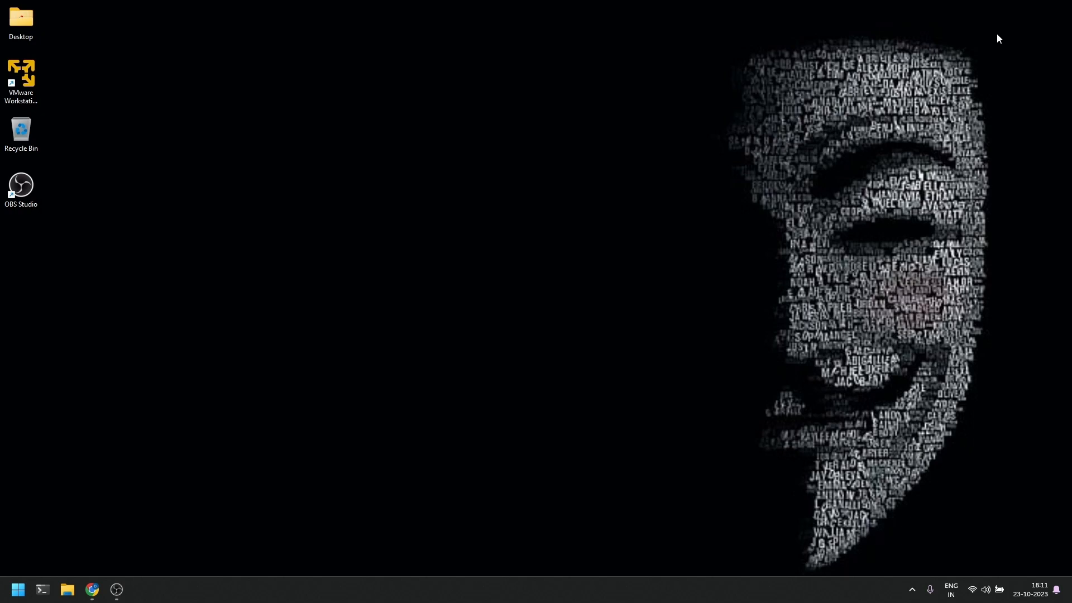
Restore the Chrome window showing the 'vmware download' search results
{"action": "left_click", "coordinate": [93, 589]}
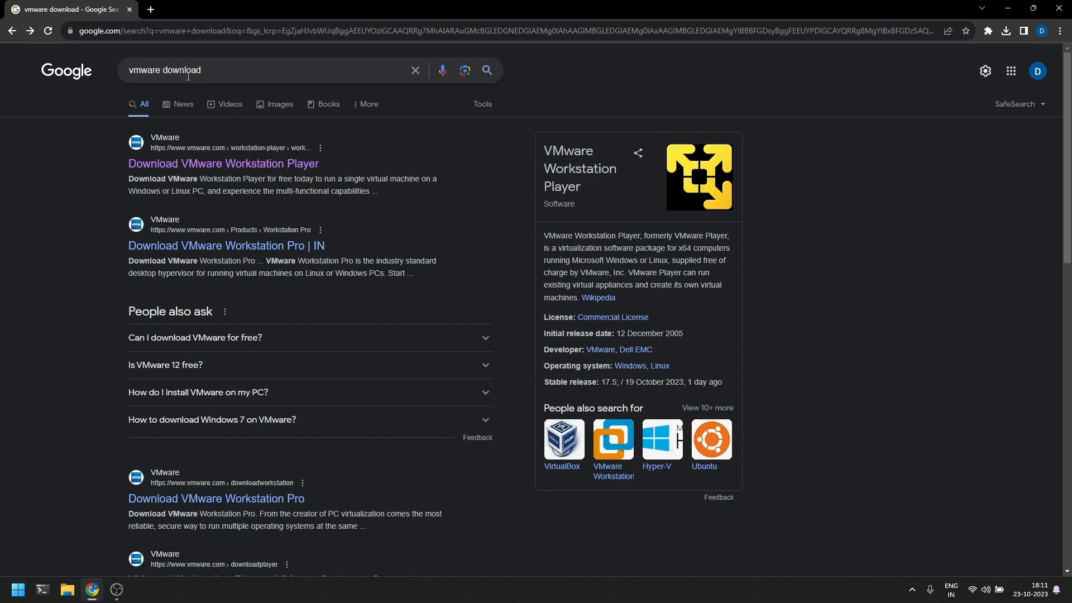
Open the VMware Workstation Player download page, look over its download cards, and start a new browser tab
{"action": "left_click", "coordinate": [232, 164]}
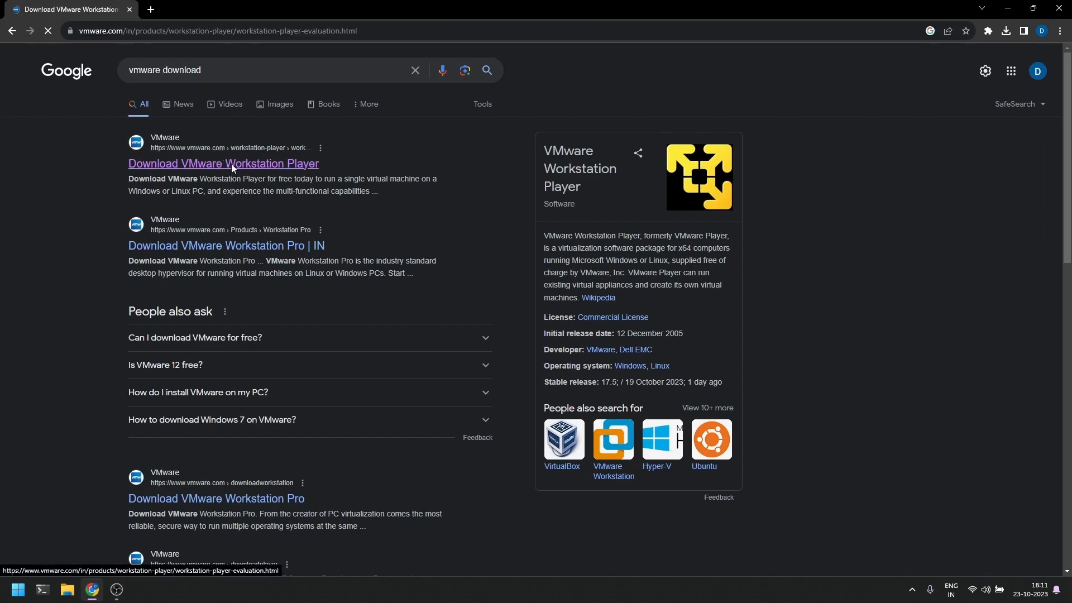
{"action": "scroll", "coordinate": [447, 218], "scroll_direction": "down", "scroll_amount": 9}
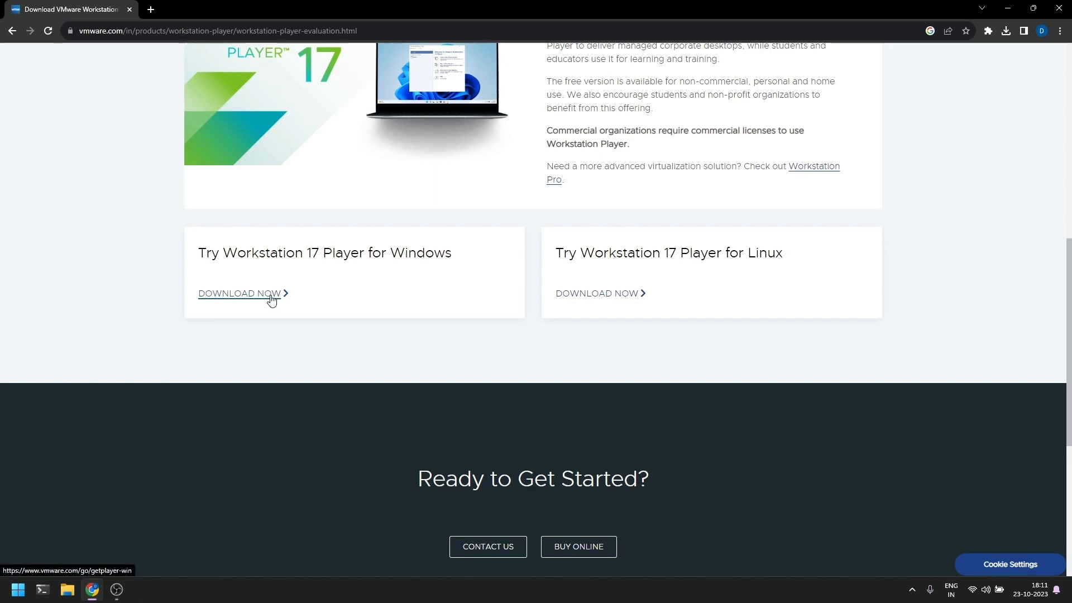
{"action": "scroll", "coordinate": [282, 294], "scroll_direction": "up", "scroll_amount": 3}
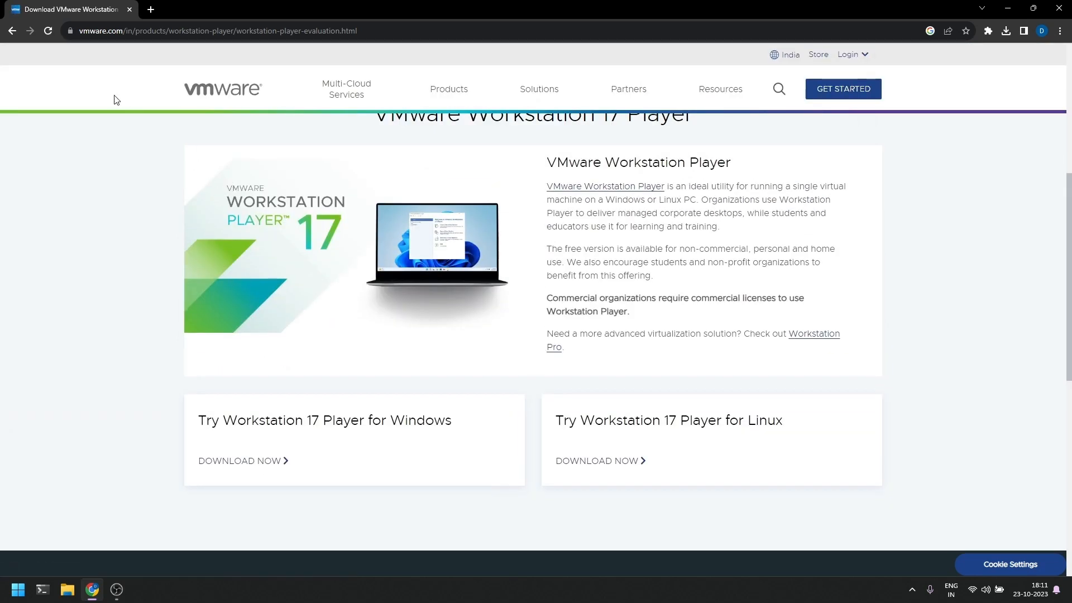
{"action": "left_click", "coordinate": [149, 9]}
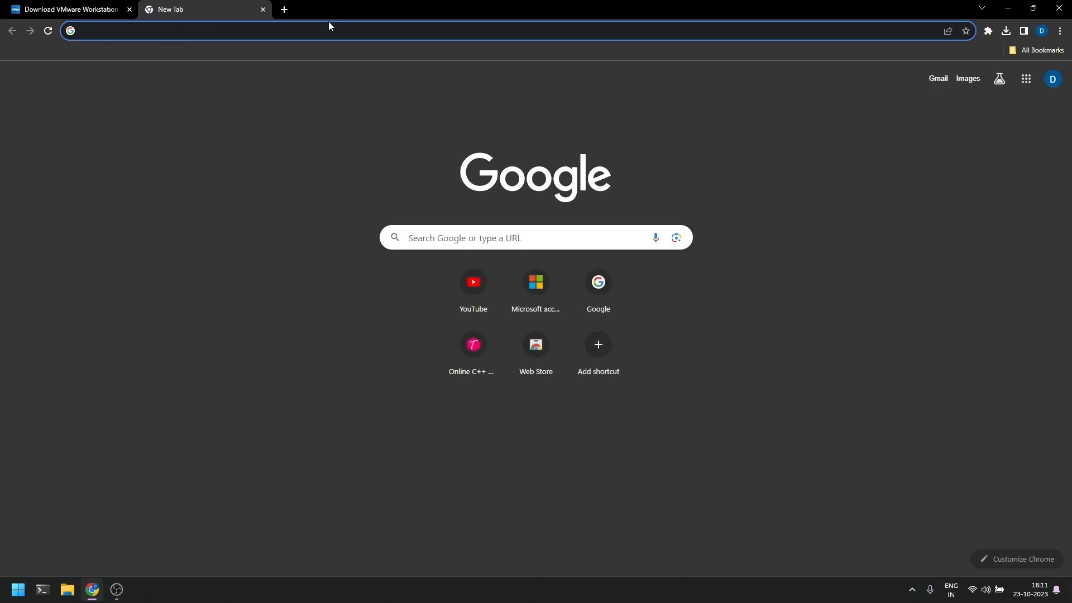
Search 'ubuntu down', start the Ubuntu 23.10 desktop download, then minimize Chrome
{"action": "type", "text": "ubuntu"}
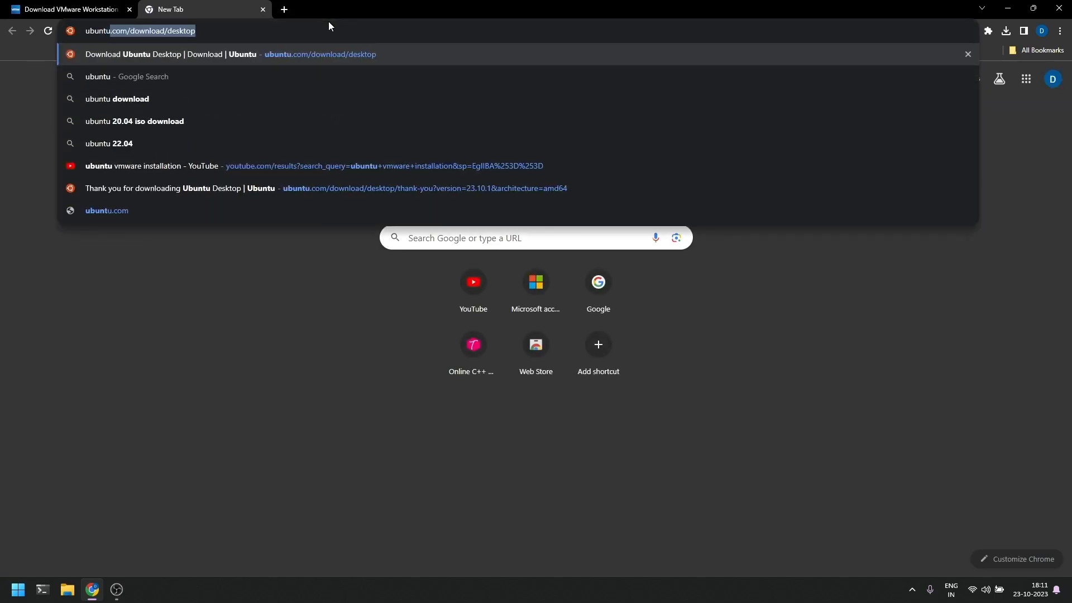
{"action": "type", "text": " down"}
{"action": "key", "text": "Return"}
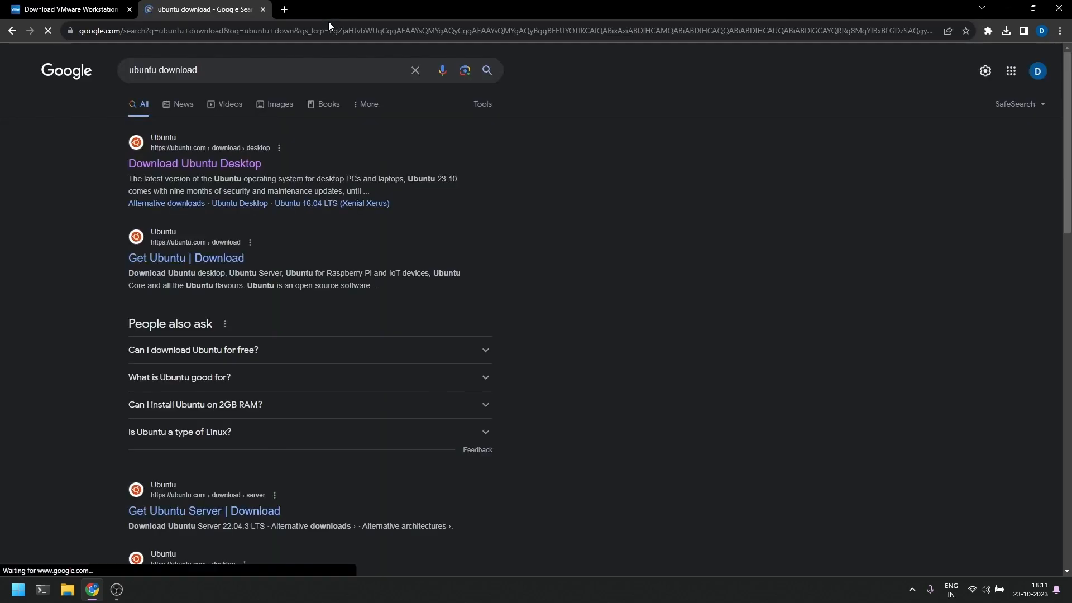
{"action": "left_click", "coordinate": [236, 164]}
{"action": "scroll", "coordinate": [674, 270], "scroll_direction": "down", "scroll_amount": 5}
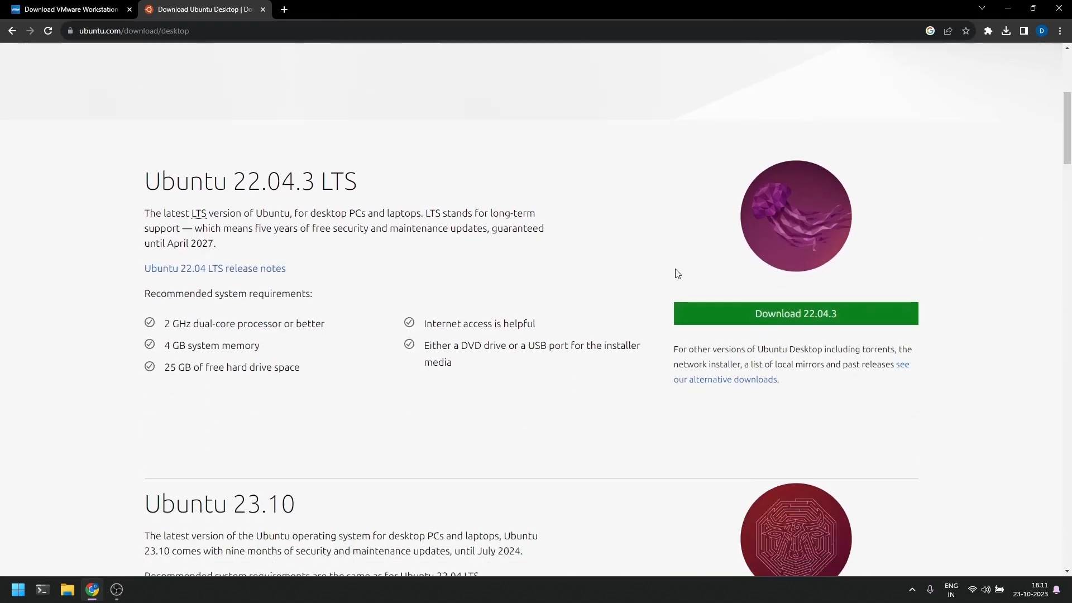
{"action": "scroll", "coordinate": [678, 273], "scroll_direction": "down", "scroll_amount": 4}
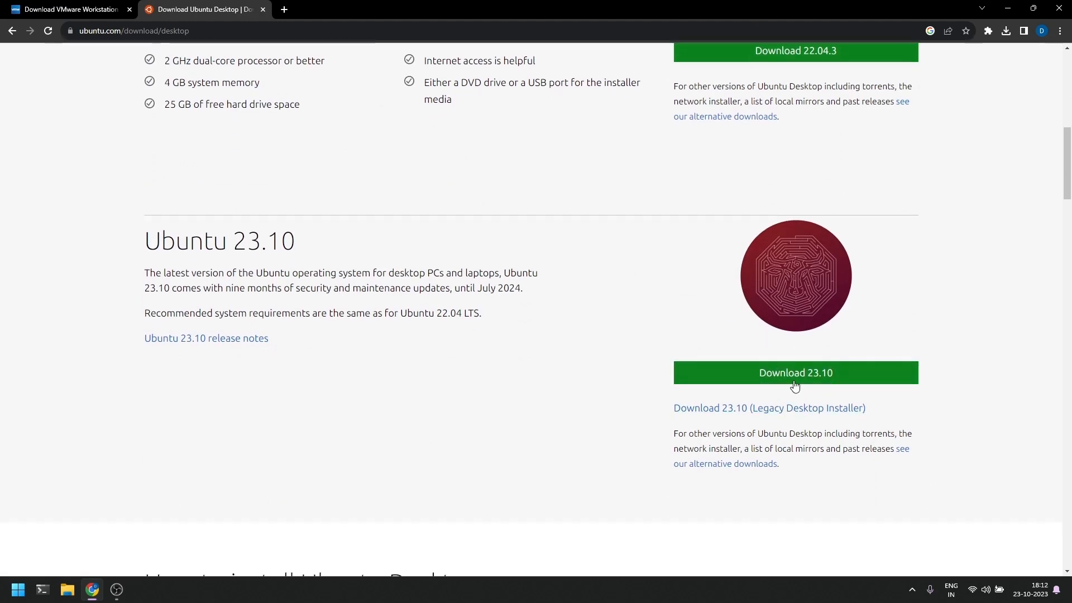
{"action": "left_click", "coordinate": [795, 384]}
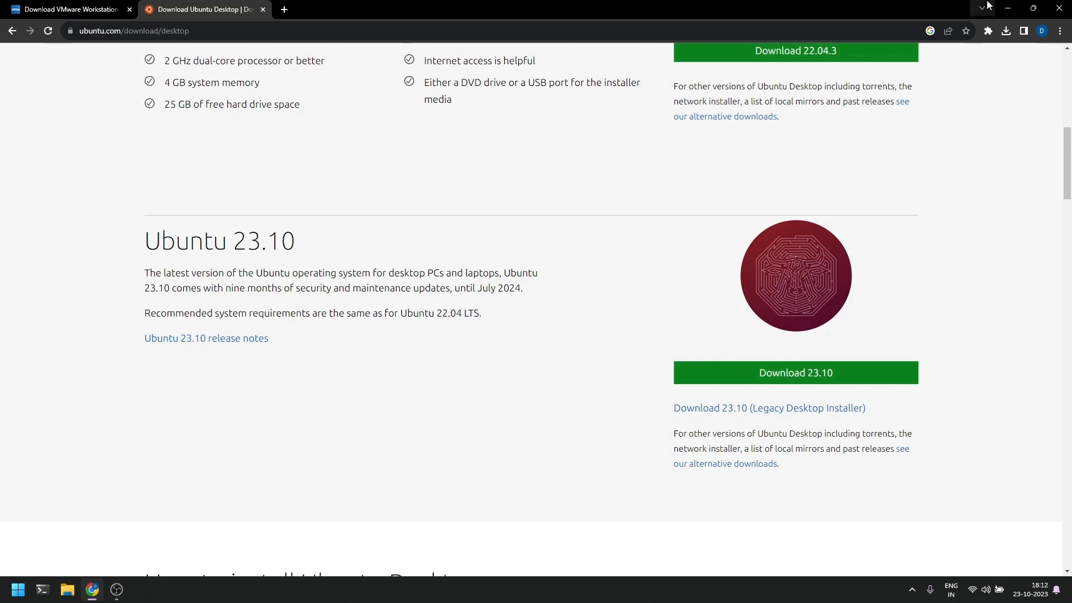
{"action": "left_click", "coordinate": [1008, 8]}
Launch VMware Workstation 17 Player by searching 'vmware' from Start
{"action": "key", "text": "super"}
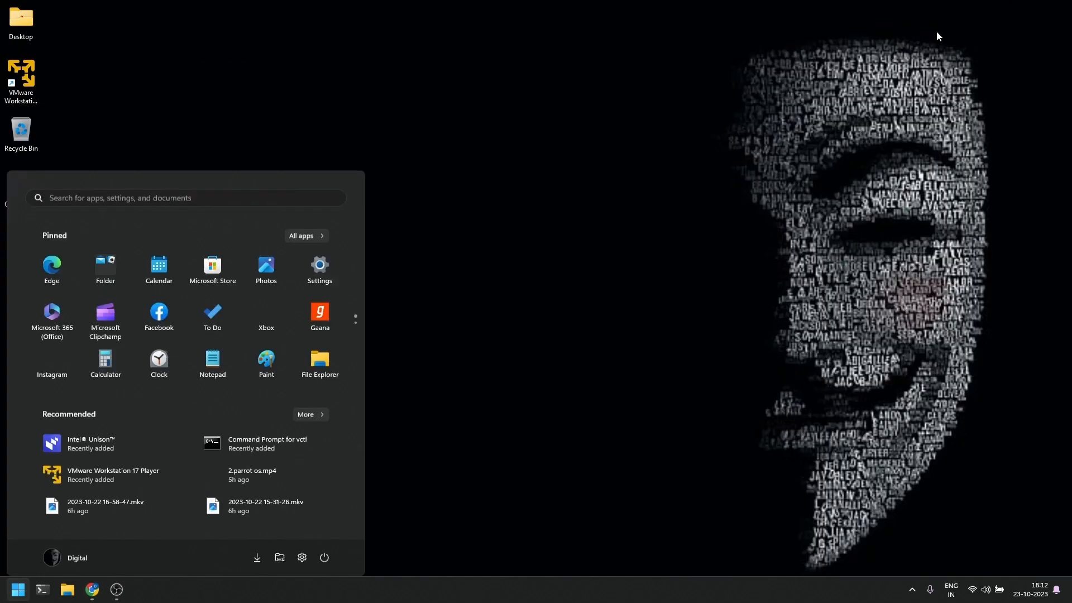
{"action": "type", "text": "vmware"}
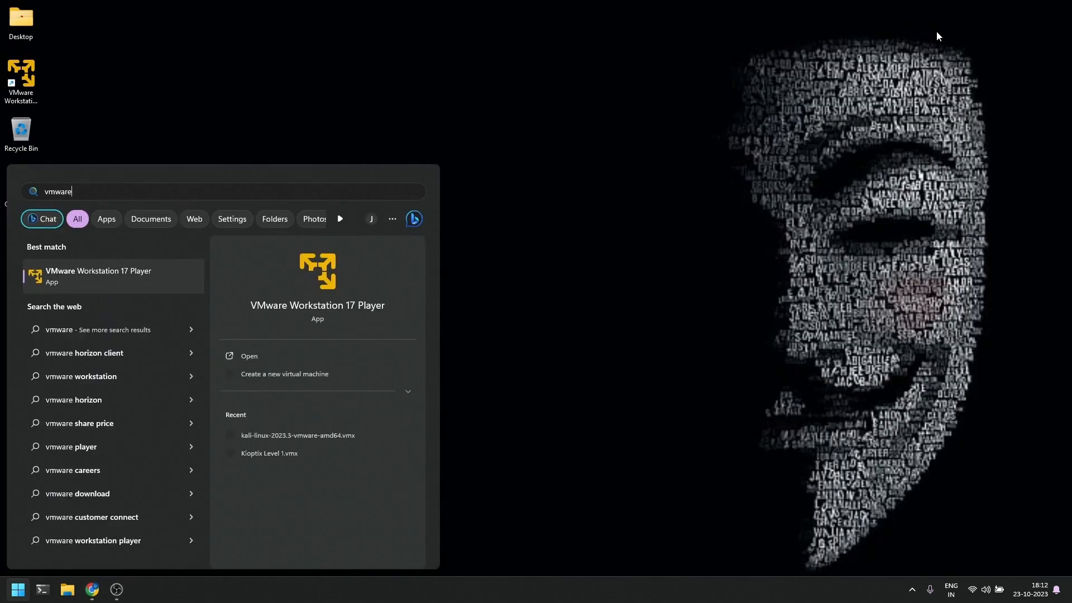
{"action": "key", "text": "Return"}
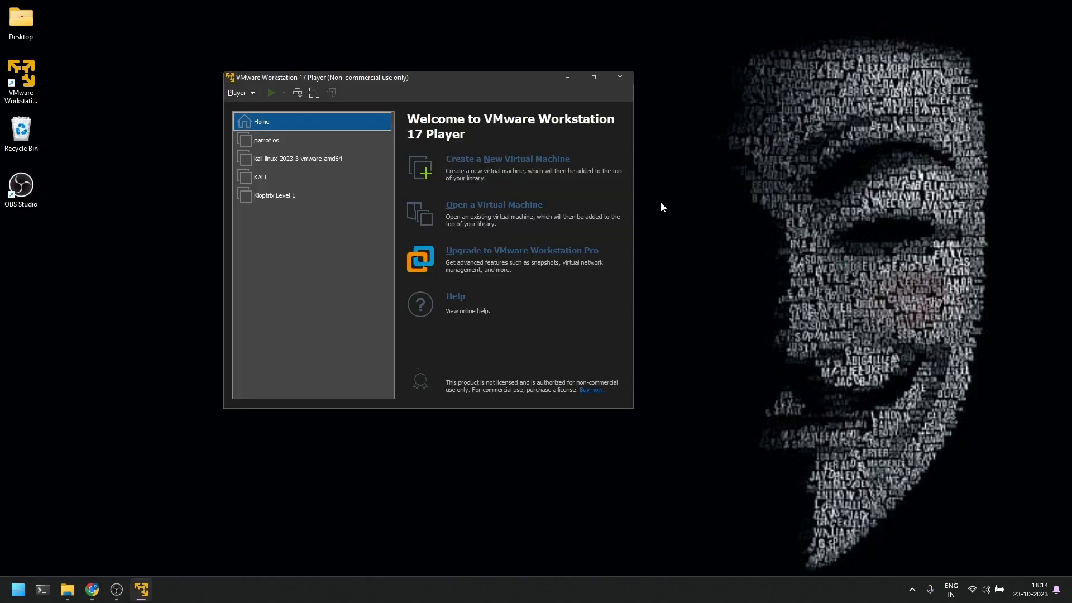
Create a new virtual machine from ubuntu-23.10.1-desktop-amd64.iso and advance to Easy Install
{"action": "left_click", "coordinate": [545, 164]}
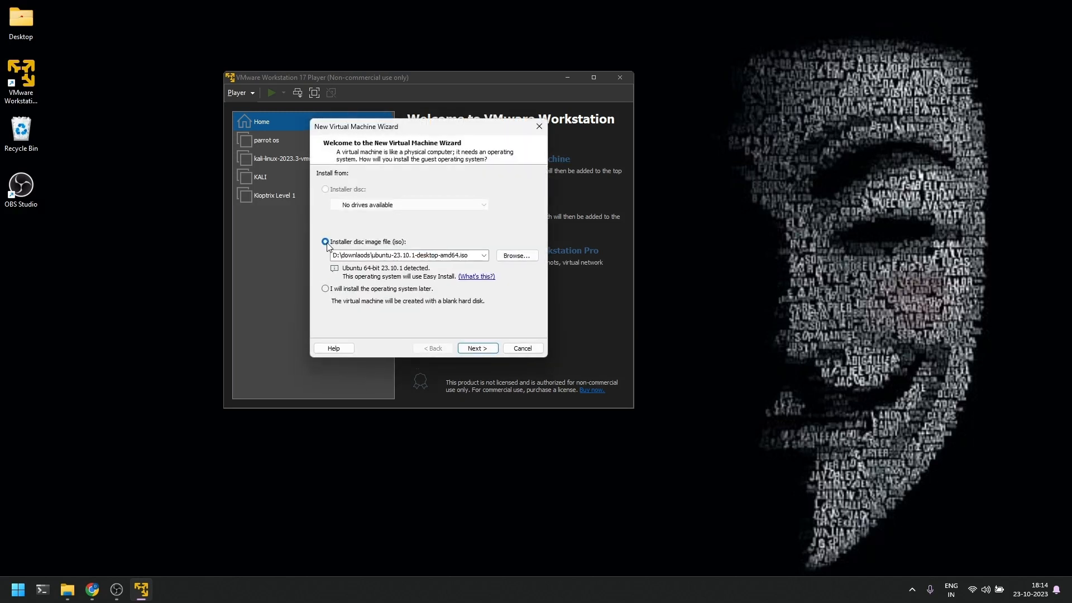
{"action": "left_click", "coordinate": [518, 256]}
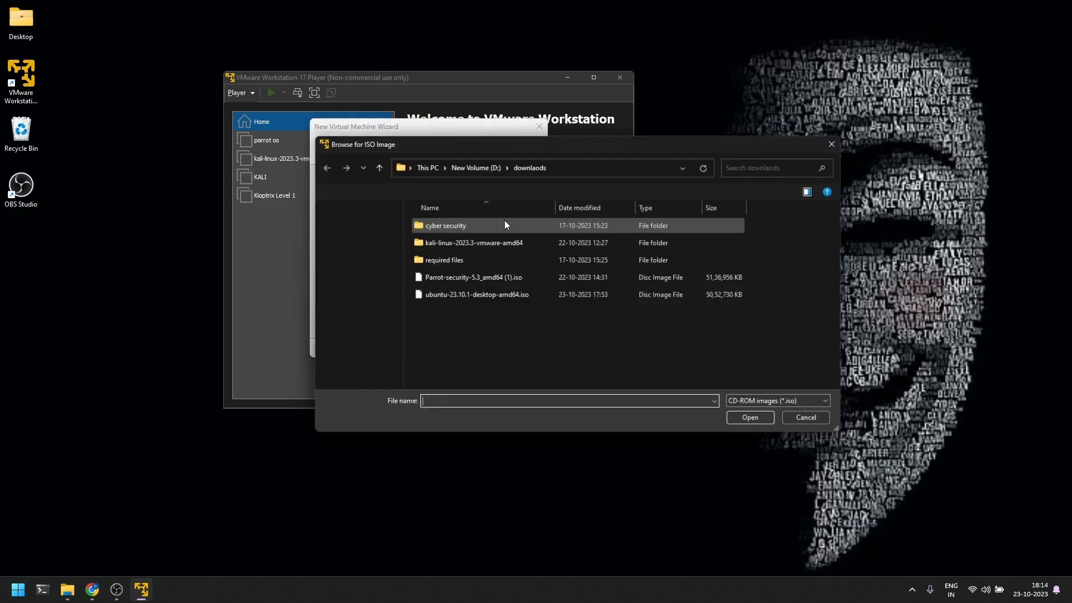
{"action": "left_click", "coordinate": [511, 297]}
{"action": "left_click", "coordinate": [758, 418]}
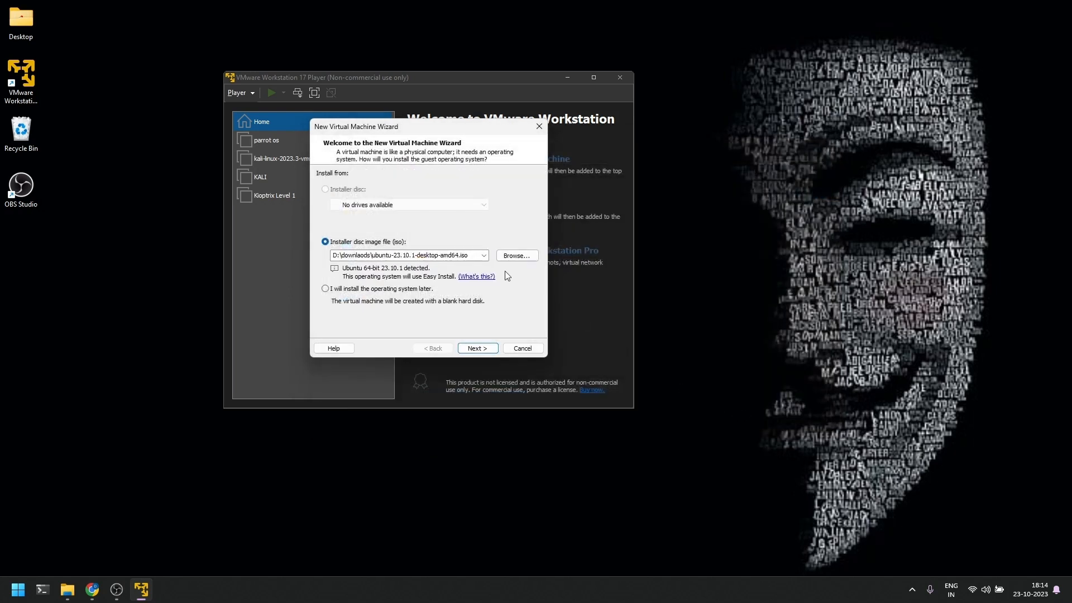
{"action": "left_click", "coordinate": [478, 348]}
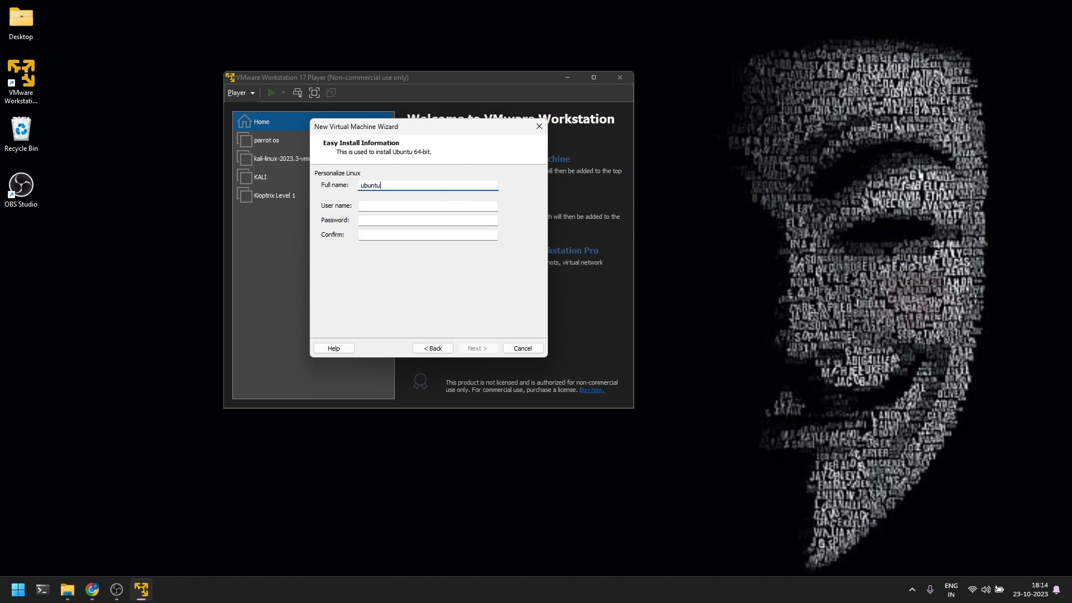
Enter the user name and a matching password on the Easy Install page, then continue
{"action": "key", "text": "Tab"}
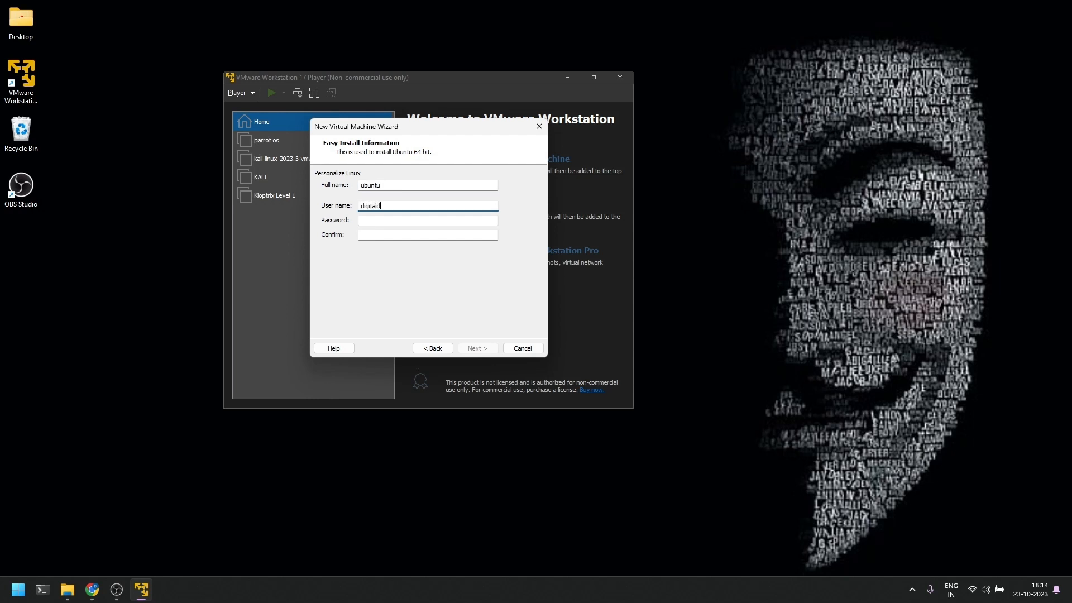
{"action": "key", "text": "Tab"}
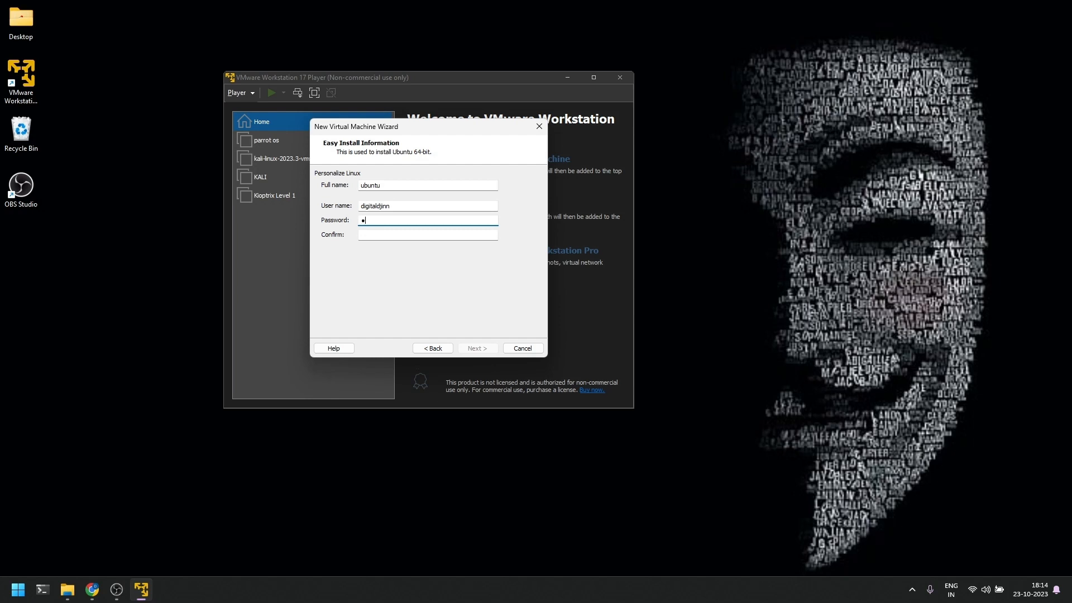
{"action": "type", "text": "*"}
{"action": "key", "text": "Tab"}
{"action": "type", "text": "*****"}
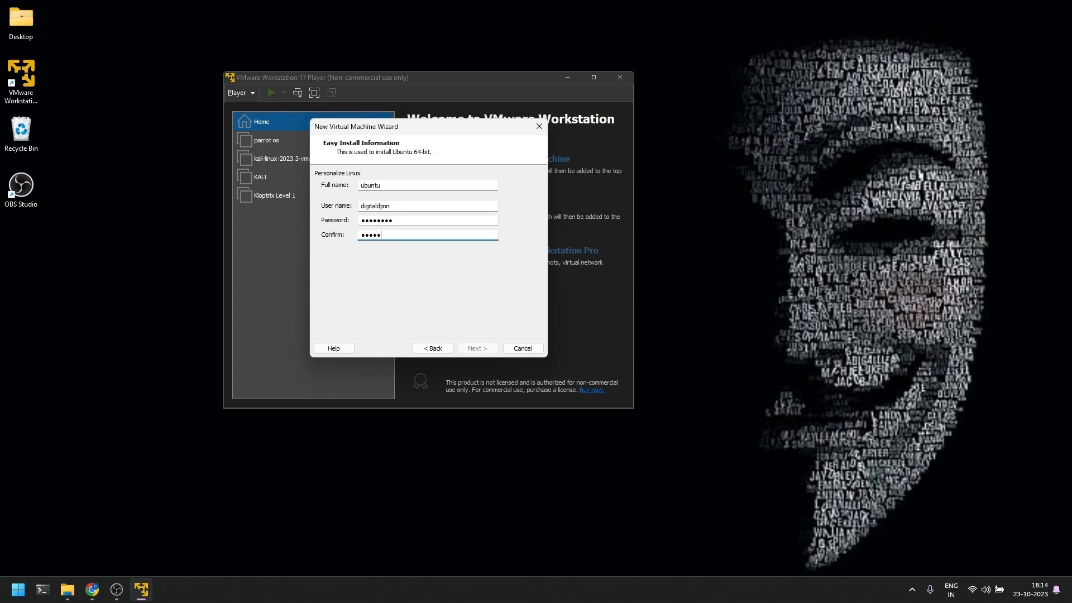
{"action": "type", "text": "***"}
{"action": "left_click", "coordinate": [478, 348]}
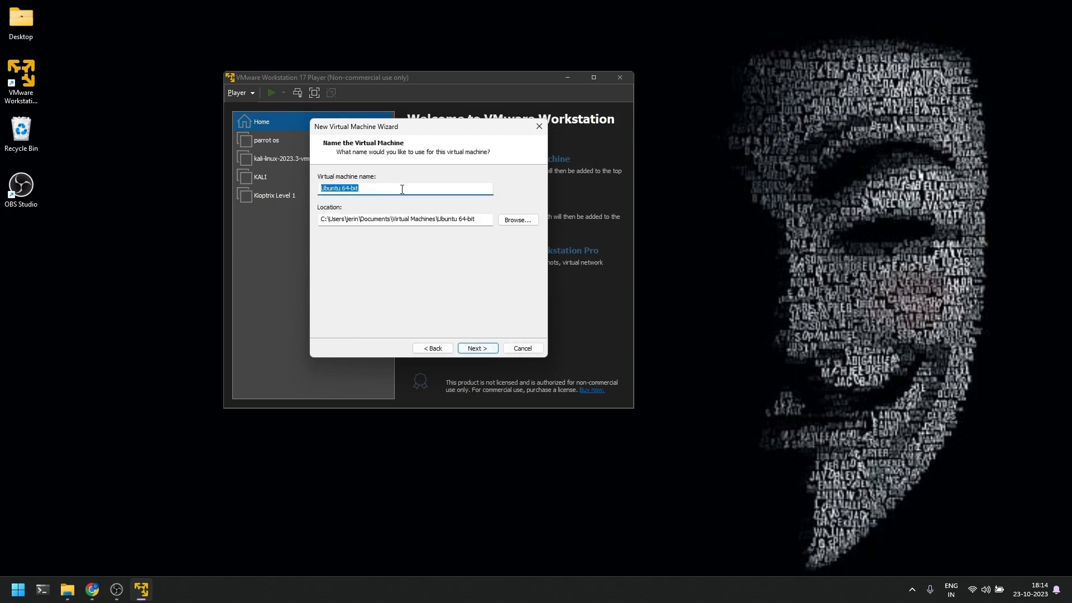
Store the virtual machine in the vm folder on New Volume (D:), accepting the existing-VM warning
{"action": "left_click", "coordinate": [525, 220]}
{"action": "scroll", "coordinate": [517, 279], "scroll_direction": "up", "scroll_amount": 3}
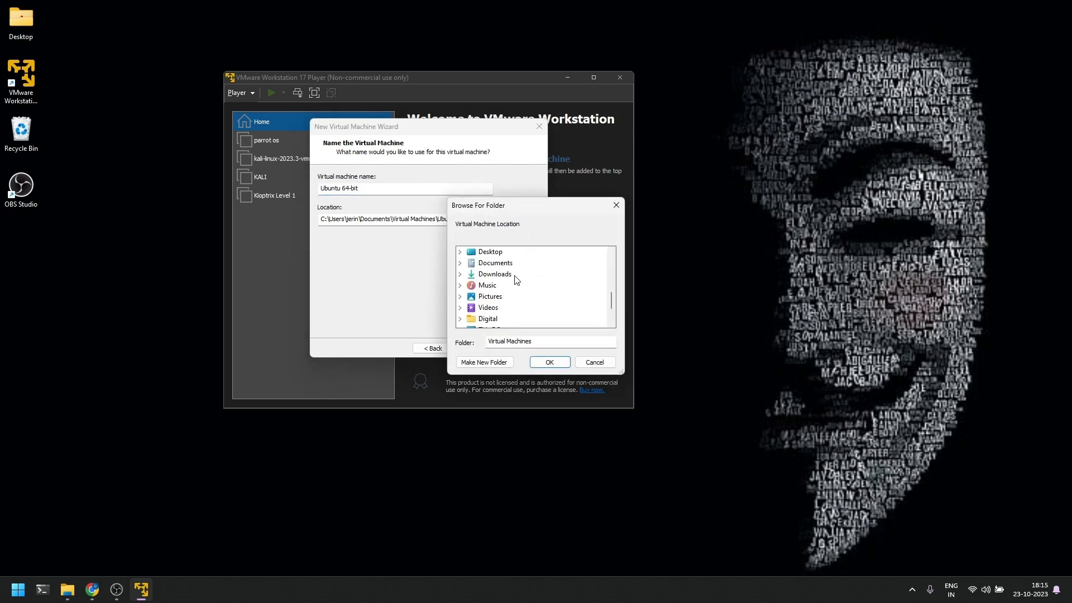
{"action": "scroll", "coordinate": [518, 280], "scroll_direction": "down", "scroll_amount": 2}
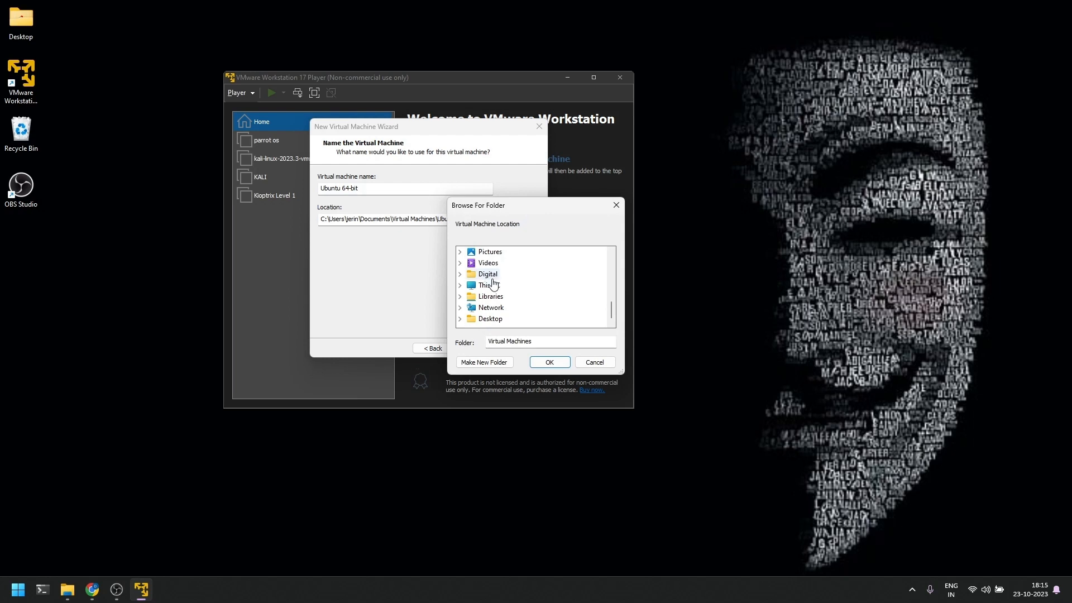
{"action": "left_click", "coordinate": [486, 274]}
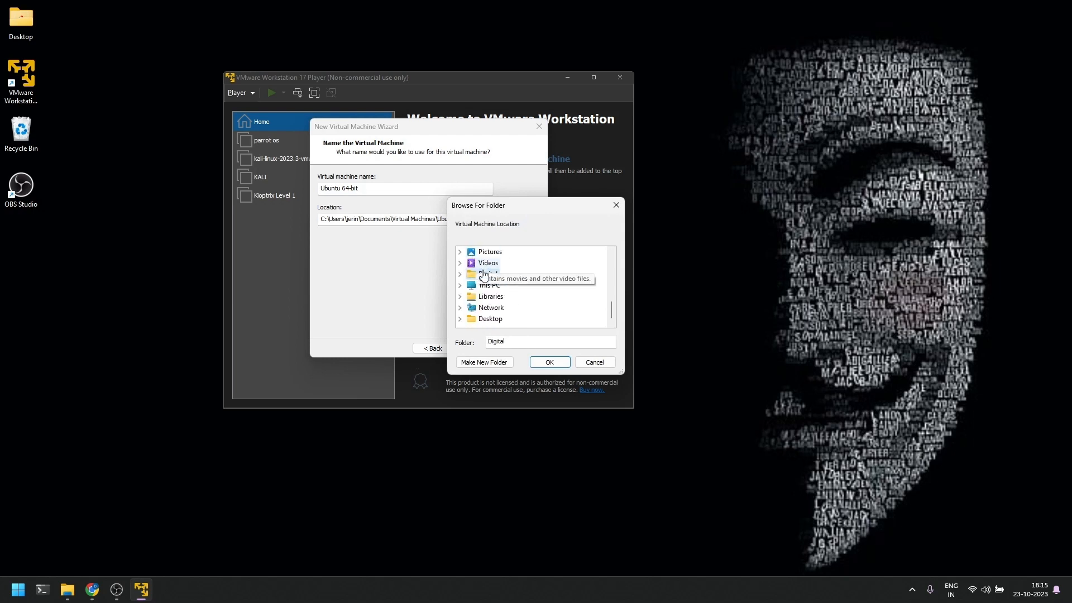
{"action": "double_click", "coordinate": [489, 285]}
{"action": "double_click", "coordinate": [500, 307]}
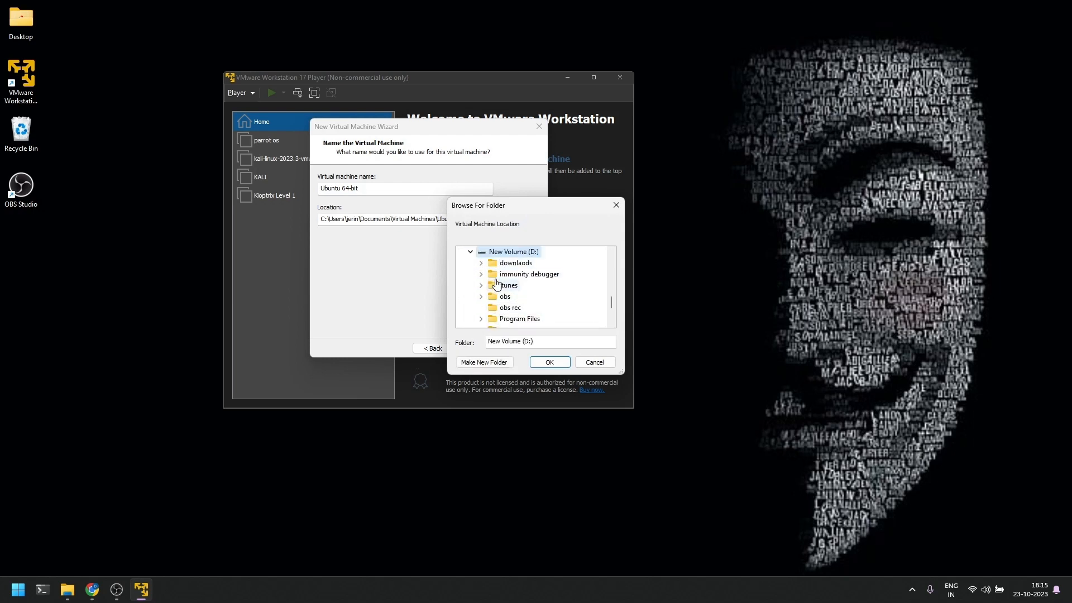
{"action": "scroll", "coordinate": [498, 284], "scroll_direction": "down", "scroll_amount": 2}
{"action": "left_click", "coordinate": [504, 263]}
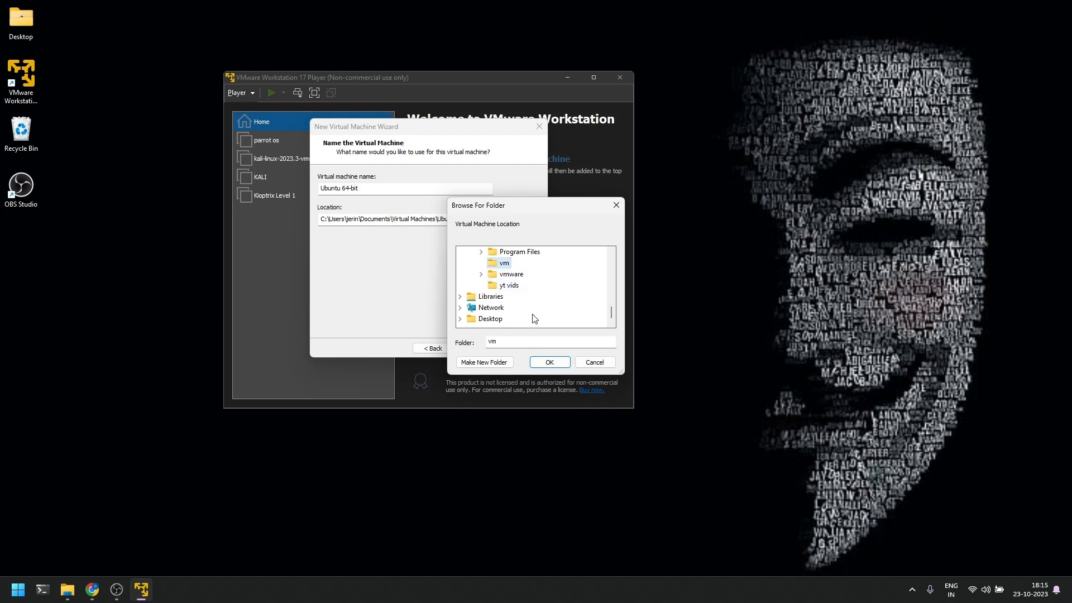
{"action": "left_click", "coordinate": [549, 364]}
{"action": "left_click", "coordinate": [489, 349]}
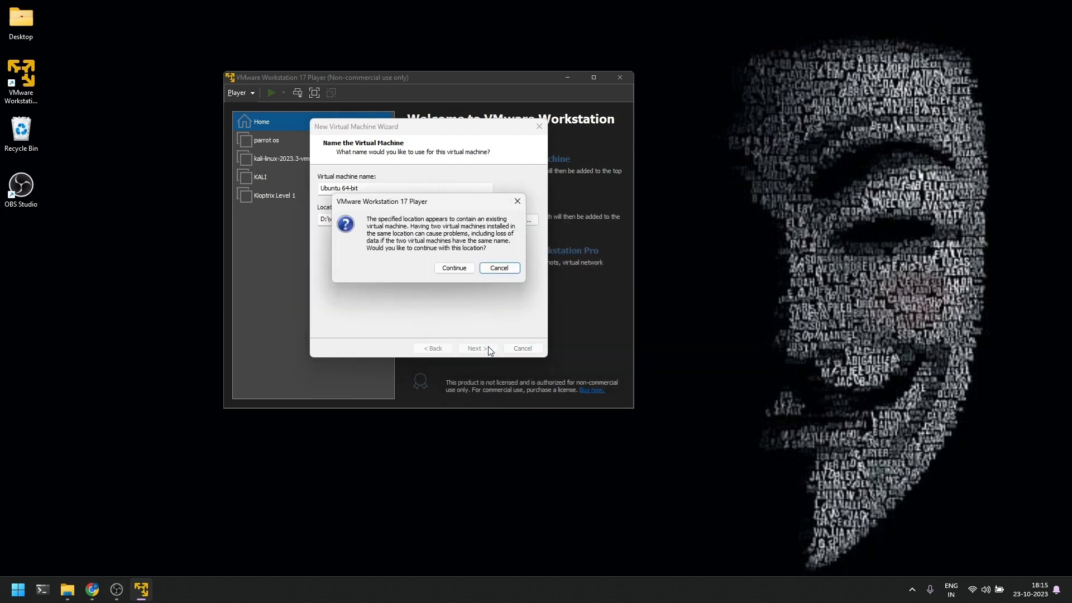
{"action": "left_click", "coordinate": [462, 272]}
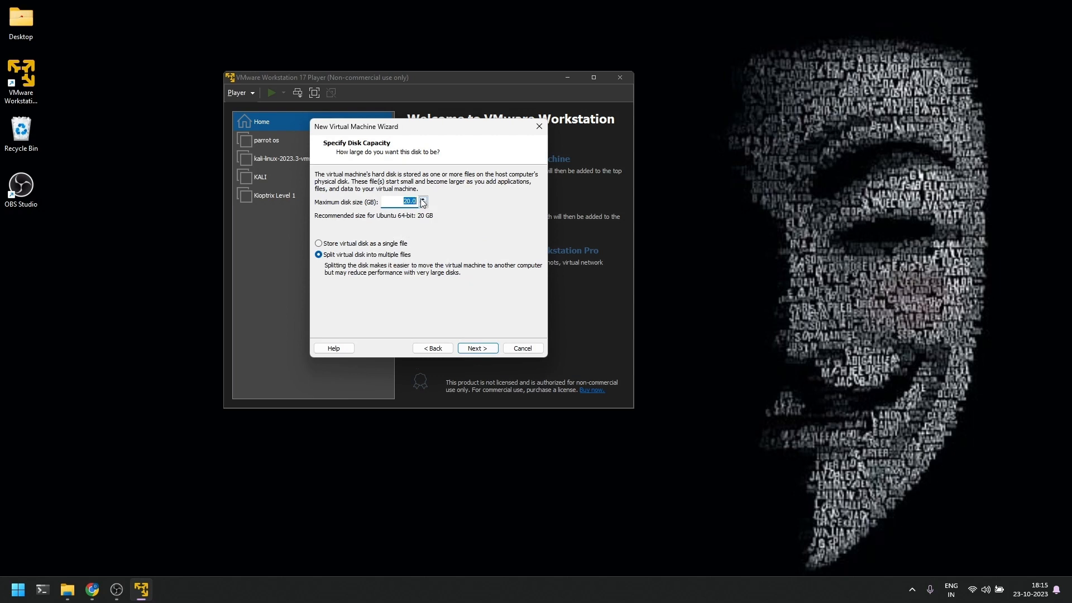
Set the maximum disk size to 30 GB stored as a single file
{"action": "left_click", "coordinate": [424, 202]}
{"action": "left_click", "coordinate": [423, 202]}
{"action": "left_click", "coordinate": [424, 201]}
{"action": "left_click", "coordinate": [424, 202]}
{"action": "left_click", "coordinate": [423, 201]}
{"action": "left_click", "coordinate": [424, 202]}
{"action": "left_click", "coordinate": [423, 201]}
{"action": "left_click", "coordinate": [423, 202]}
{"action": "left_click", "coordinate": [423, 202]}
{"action": "left_click", "coordinate": [424, 204]}
{"action": "left_click", "coordinate": [369, 249]}
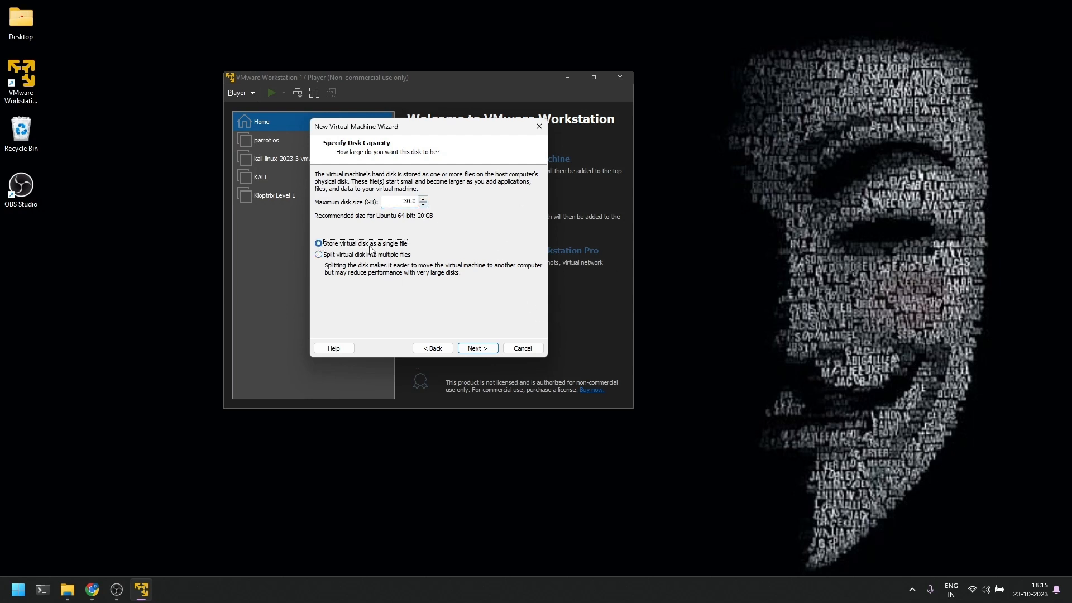
{"action": "left_click", "coordinate": [483, 351]}
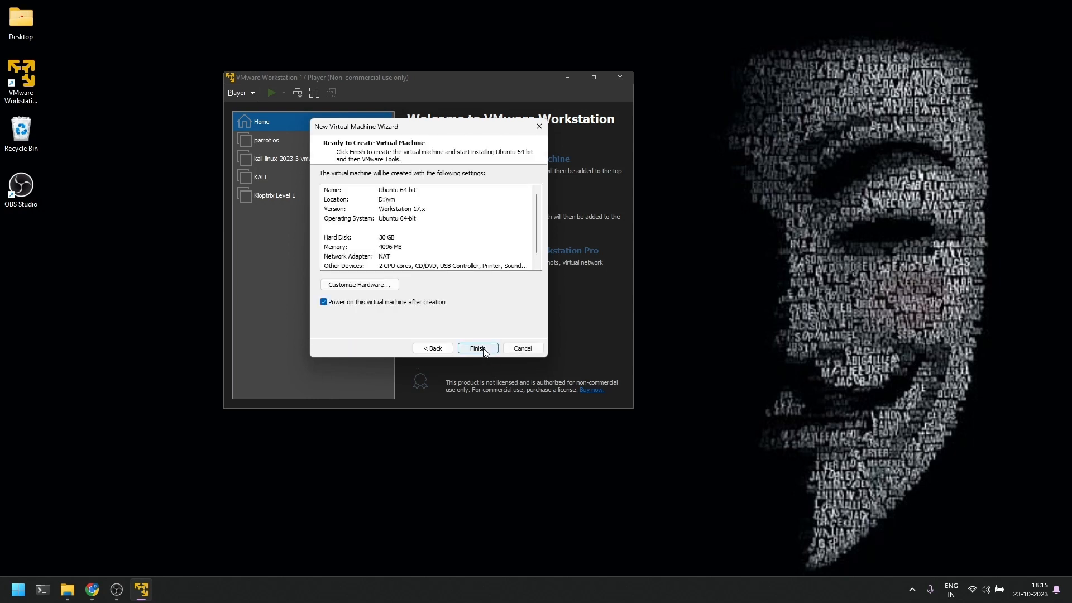
Raise memory from 4096 MB to 12416 MB in Customize Hardware, then finish creating the VM
{"action": "left_click", "coordinate": [398, 285]}
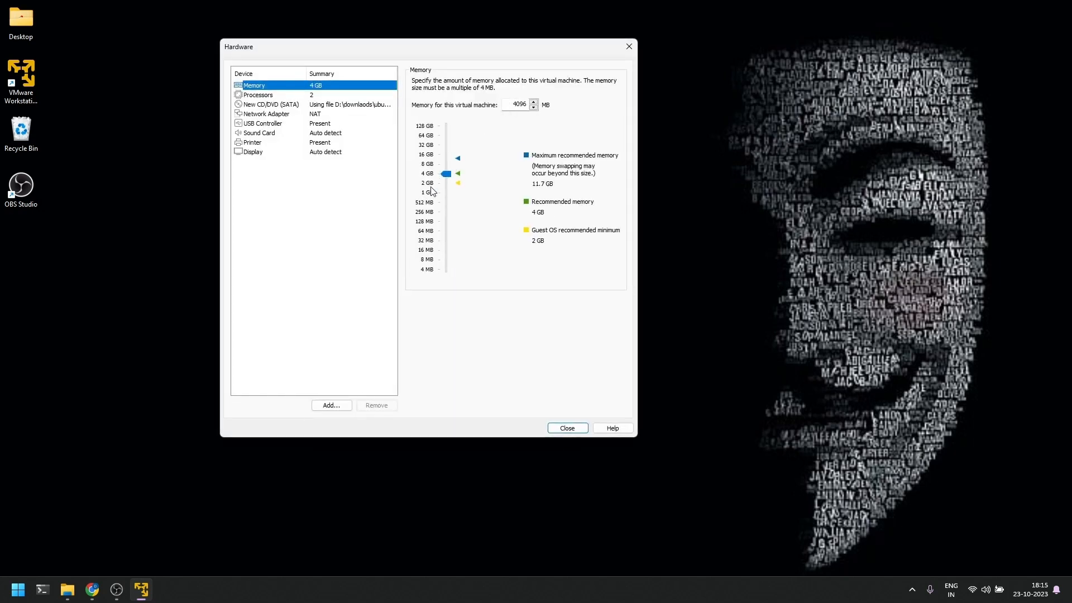
{"action": "left_click_drag", "start_coordinate": [440, 174], "coordinate": [444, 157]}
{"action": "left_click", "coordinate": [567, 428]}
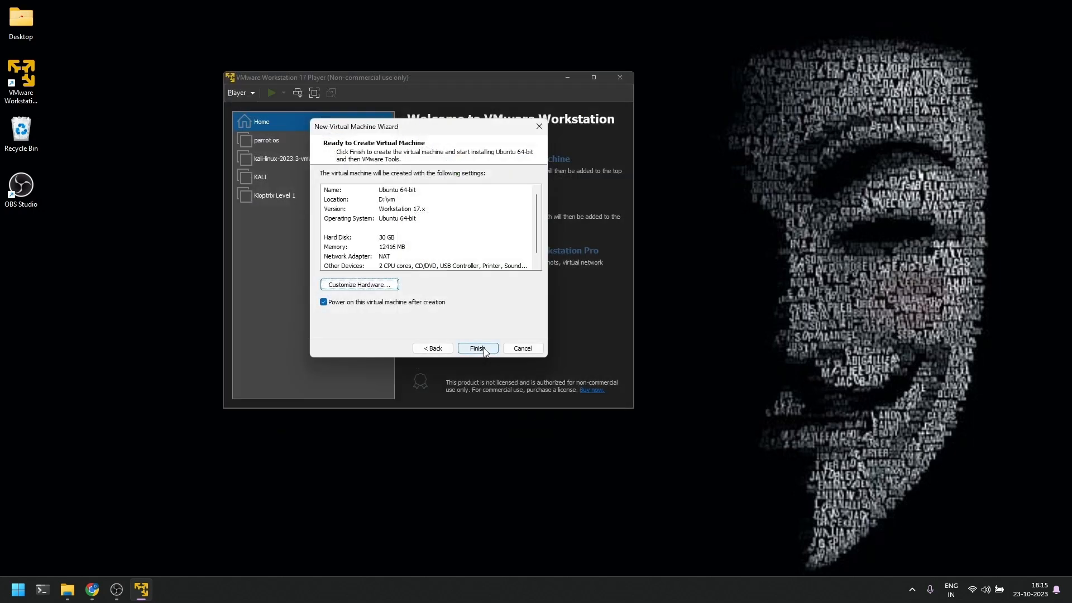
{"action": "left_click", "coordinate": [485, 352]}
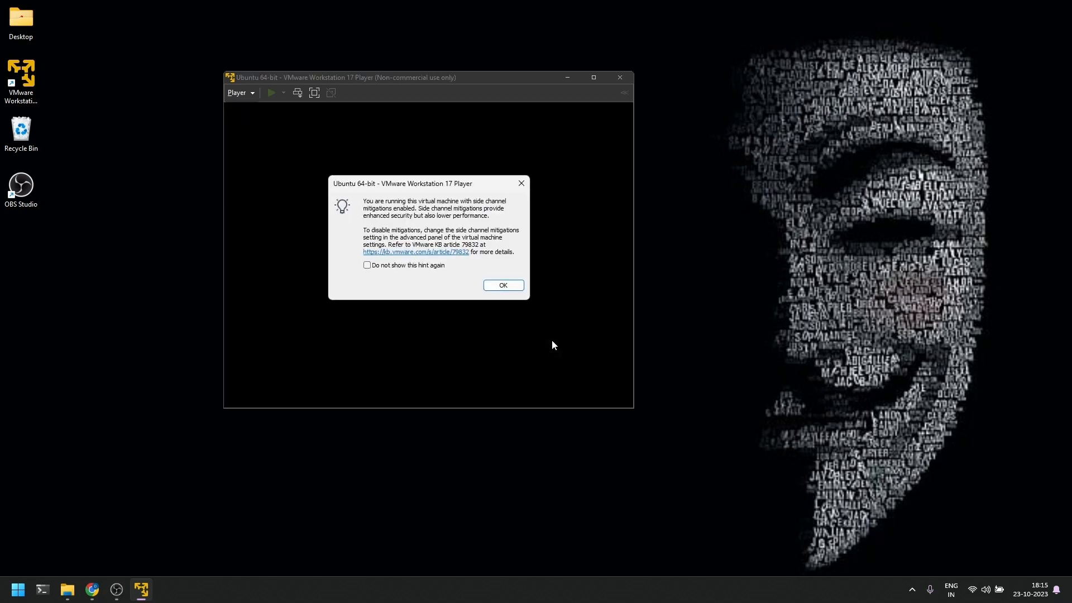
Dismiss the side-channel mitigations hint so the Ubuntu VM boots
{"action": "left_click", "coordinate": [517, 286]}
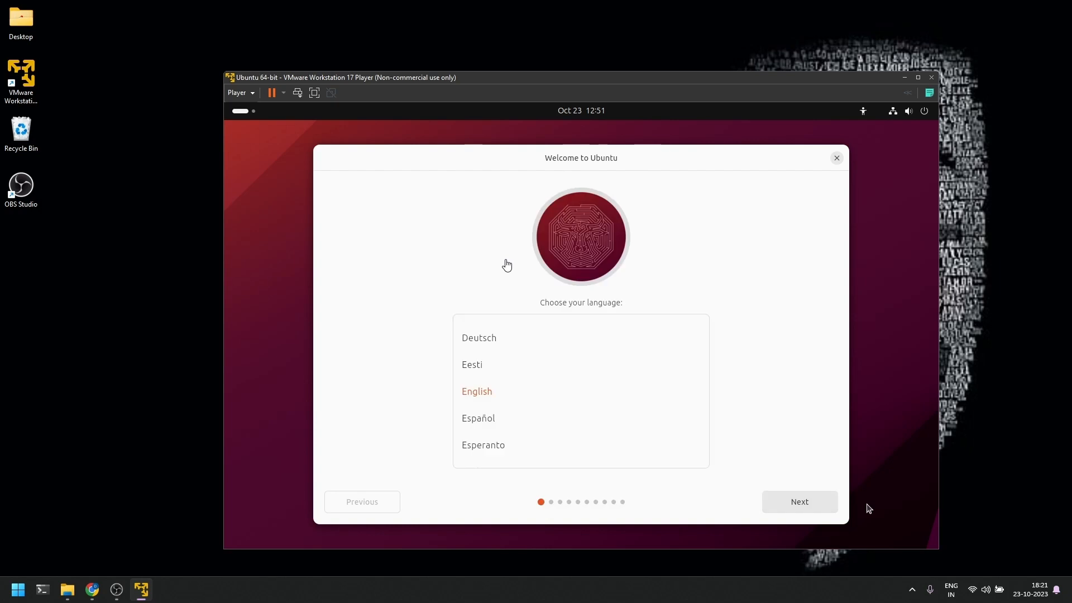
Keep English as the installer language and choose Install Ubuntu
{"action": "left_click", "coordinate": [485, 394]}
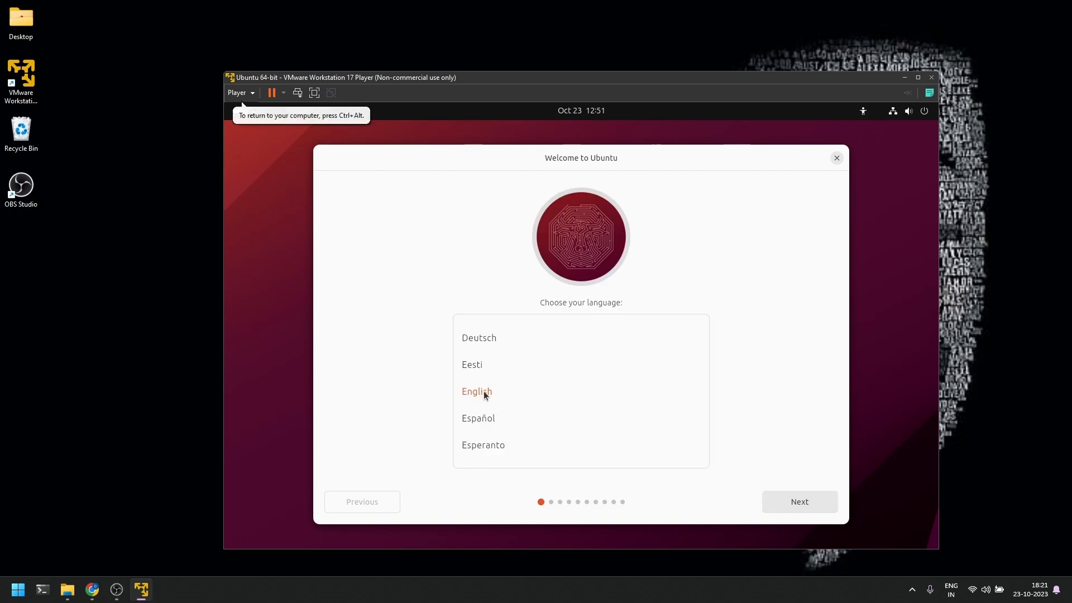
{"action": "left_click", "coordinate": [795, 502]}
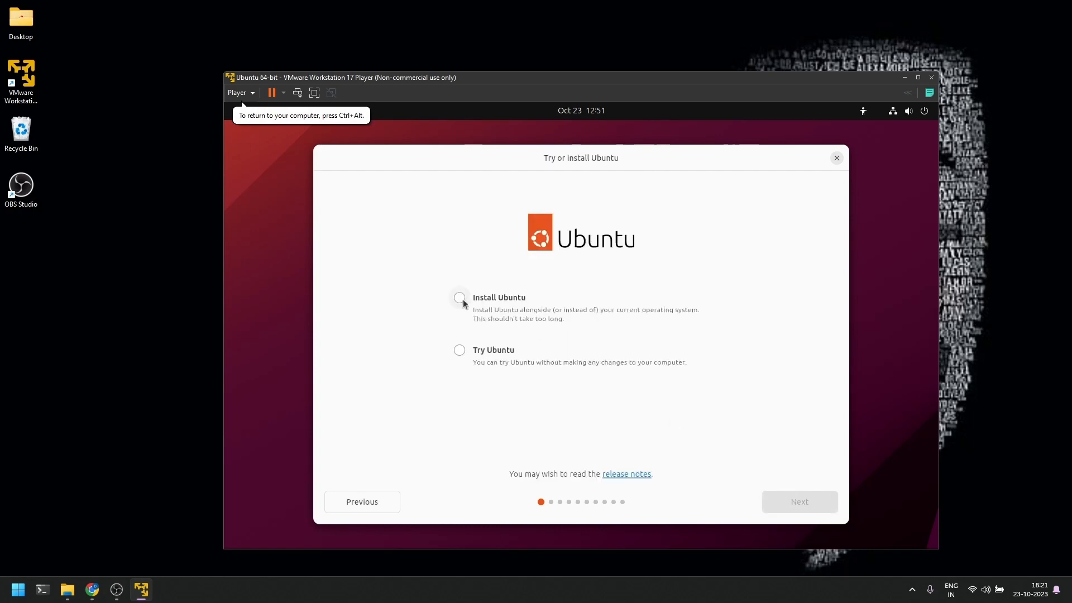
{"action": "left_click", "coordinate": [462, 301]}
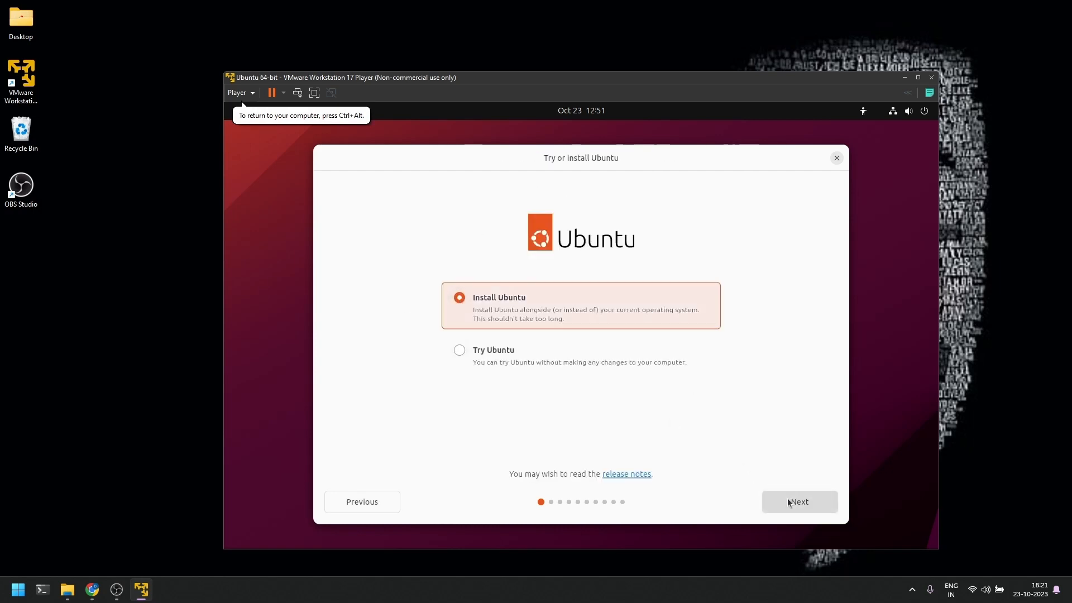
{"action": "left_click", "coordinate": [789, 502]}
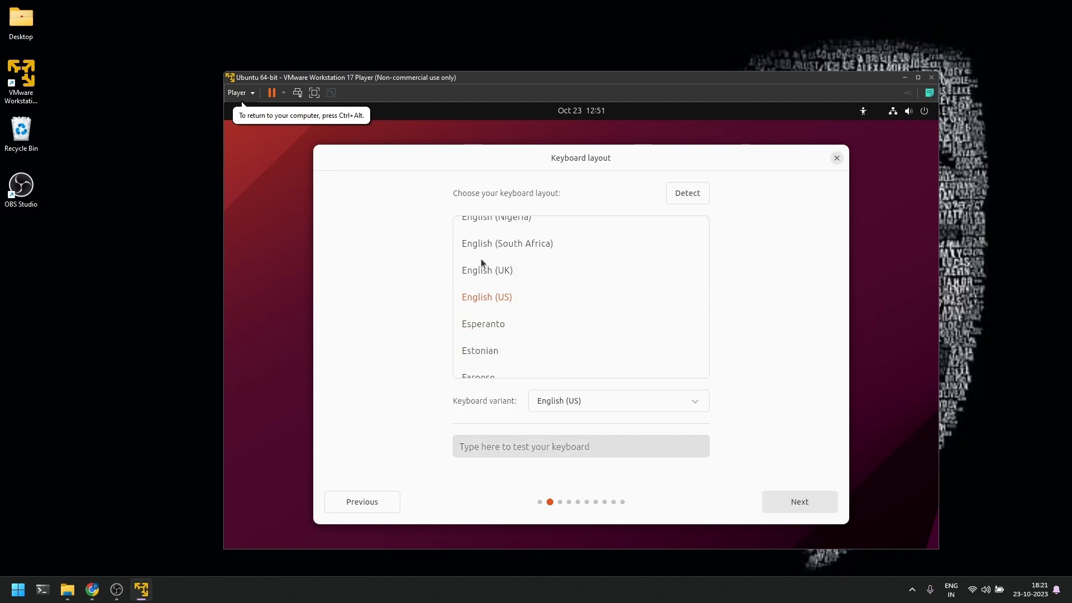
Test the keyboard with 'test' and accept the English (US) layout
{"action": "left_click", "coordinate": [587, 449]}
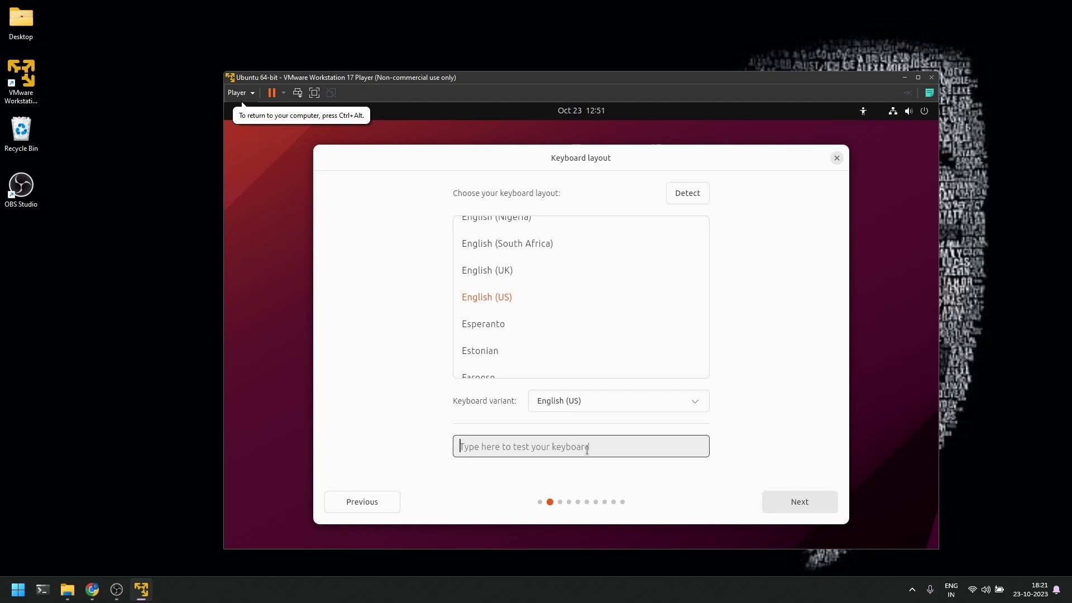
{"action": "type", "text": "test"}
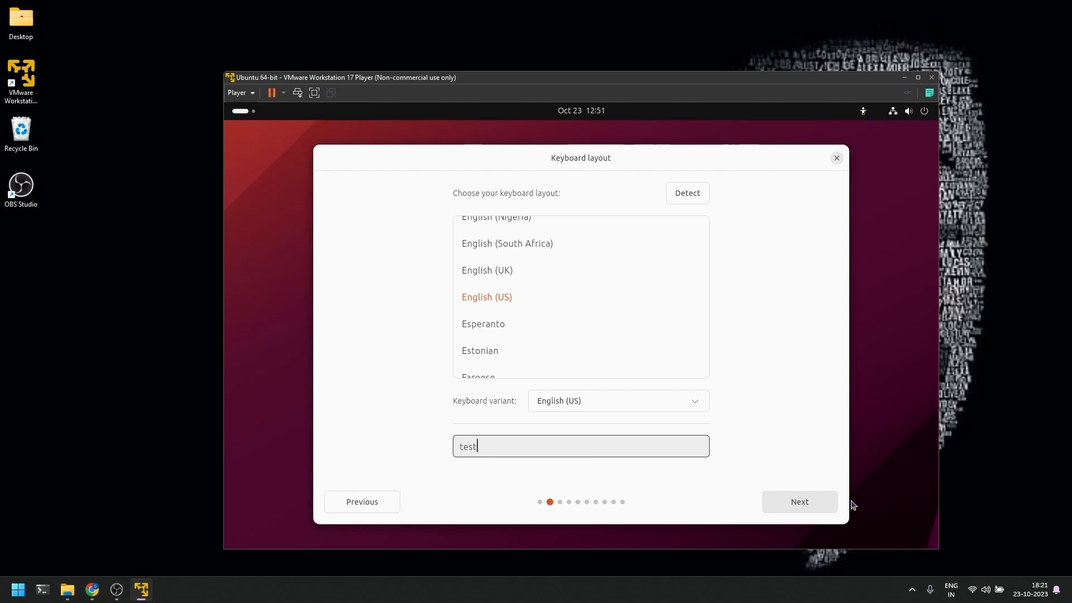
{"action": "left_click", "coordinate": [822, 504]}
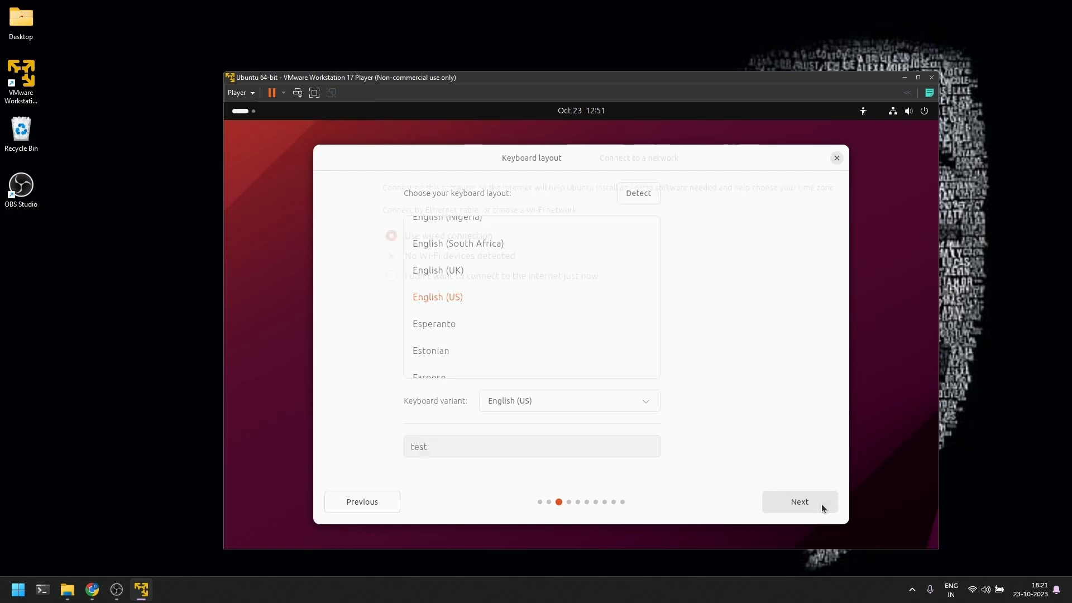
Keep the wired connection, update the installer to the newer version, and restart it
{"action": "left_click", "coordinate": [791, 504]}
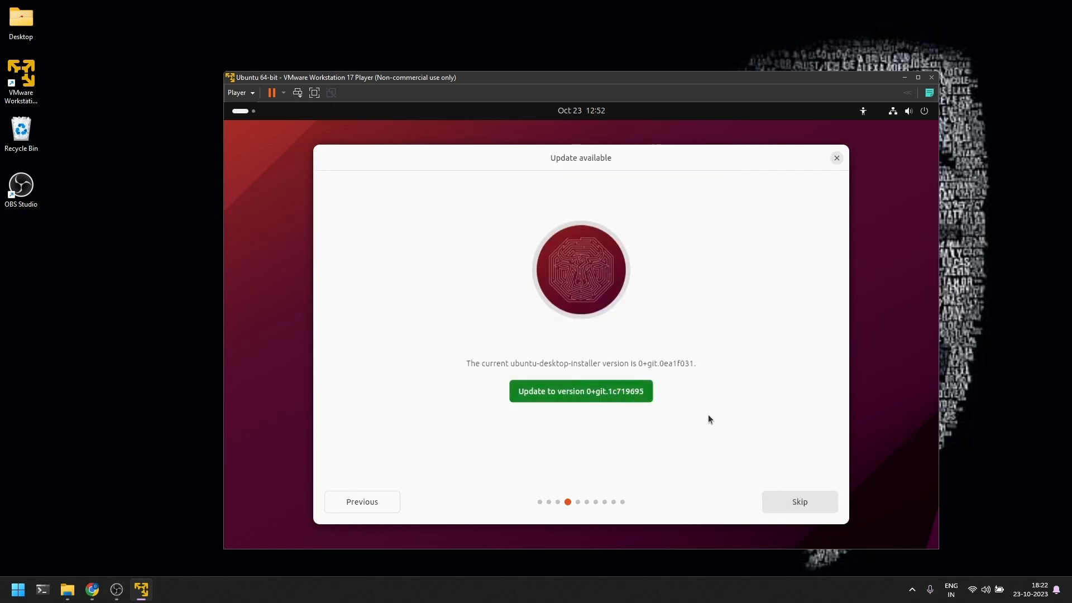
{"action": "left_click", "coordinate": [649, 395]}
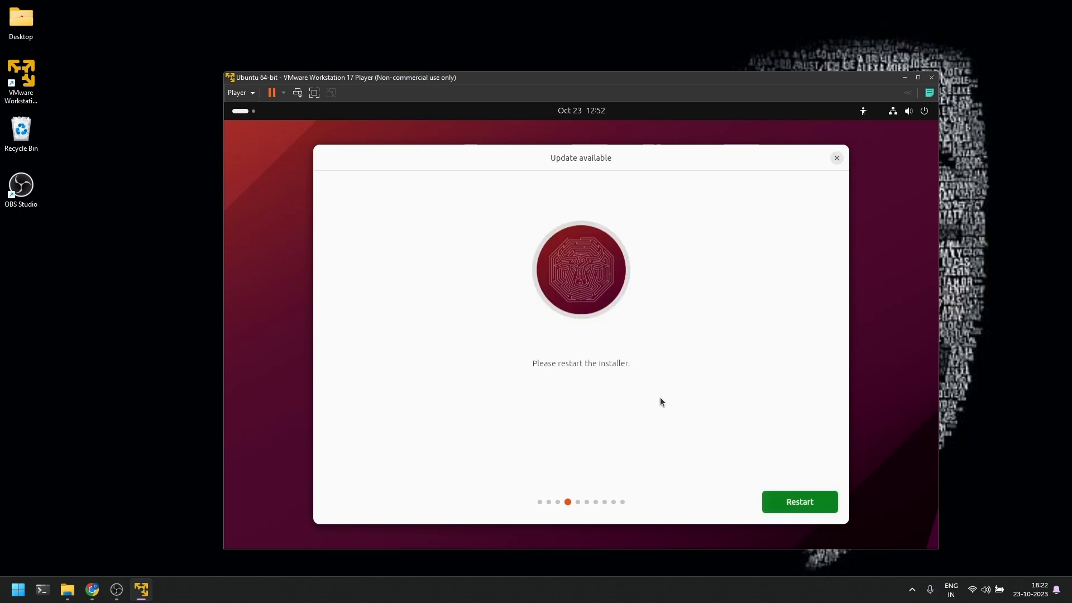
{"action": "left_click", "coordinate": [810, 507]}
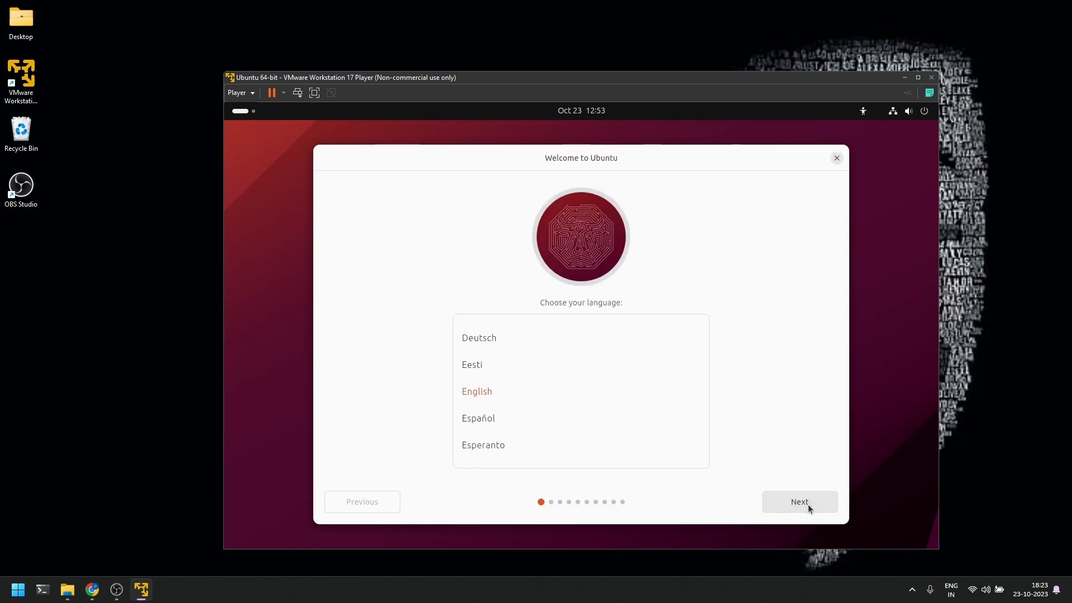
Keep the default English language, keyboard layout and wired network connection
{"action": "left_click", "coordinate": [808, 503]}
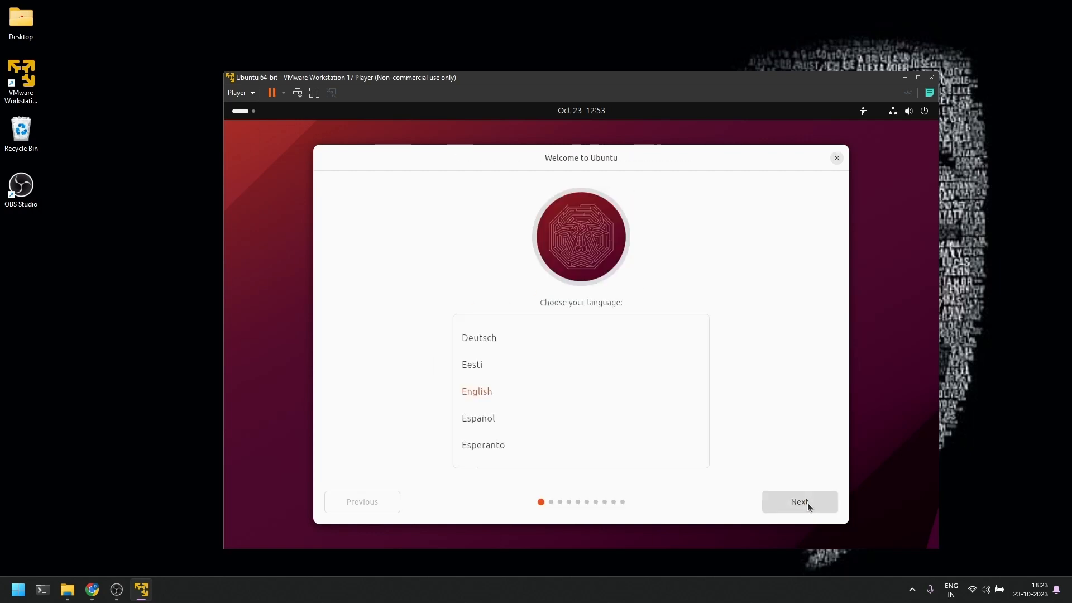
{"action": "left_click", "coordinate": [808, 502]}
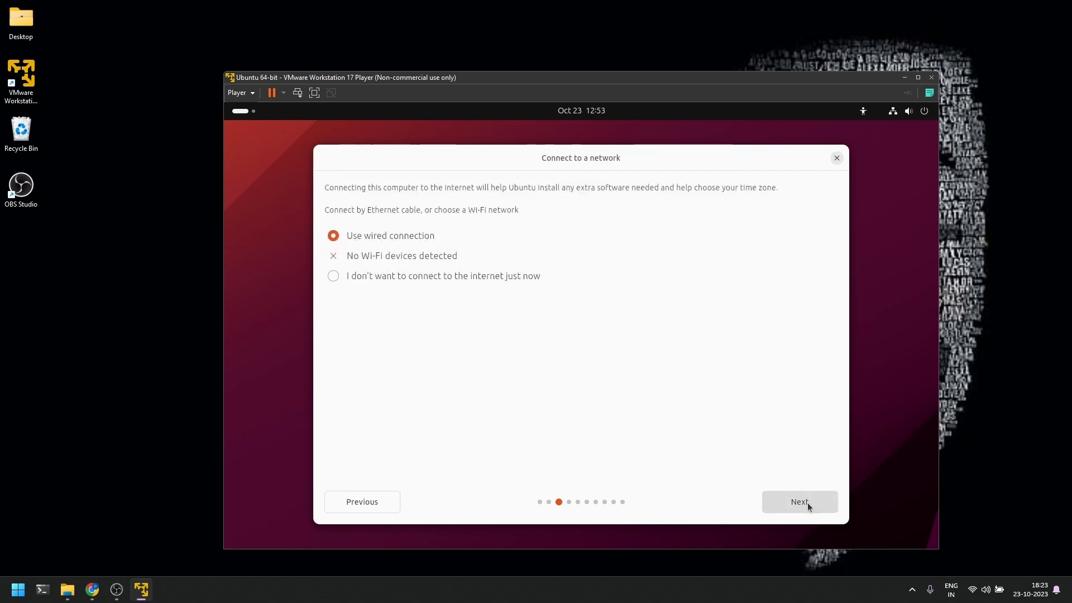
{"action": "left_click", "coordinate": [1005, 3]}
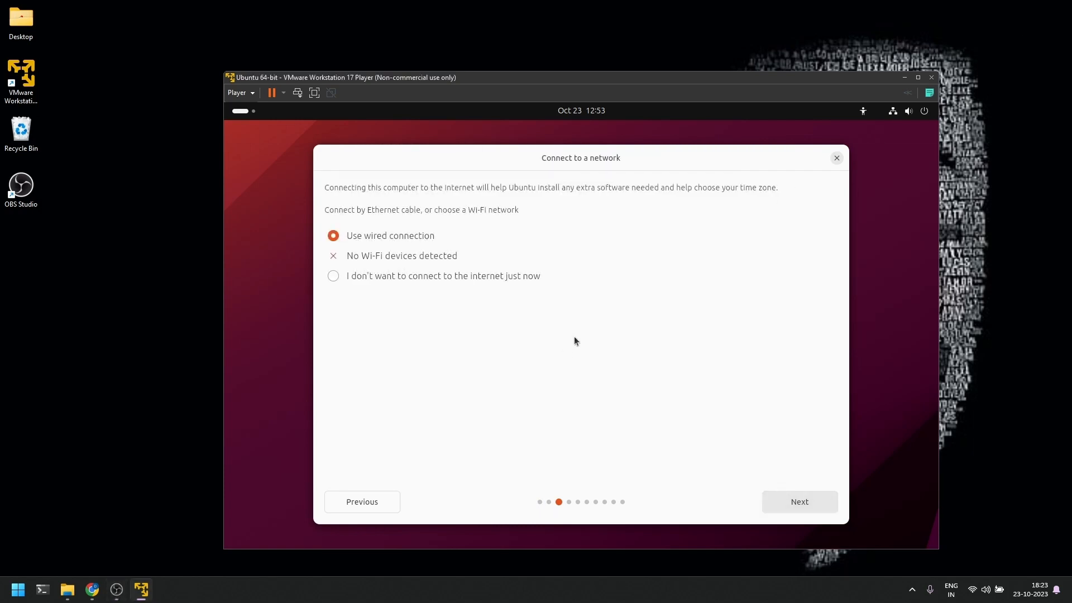
{"action": "left_click", "coordinate": [813, 501]}
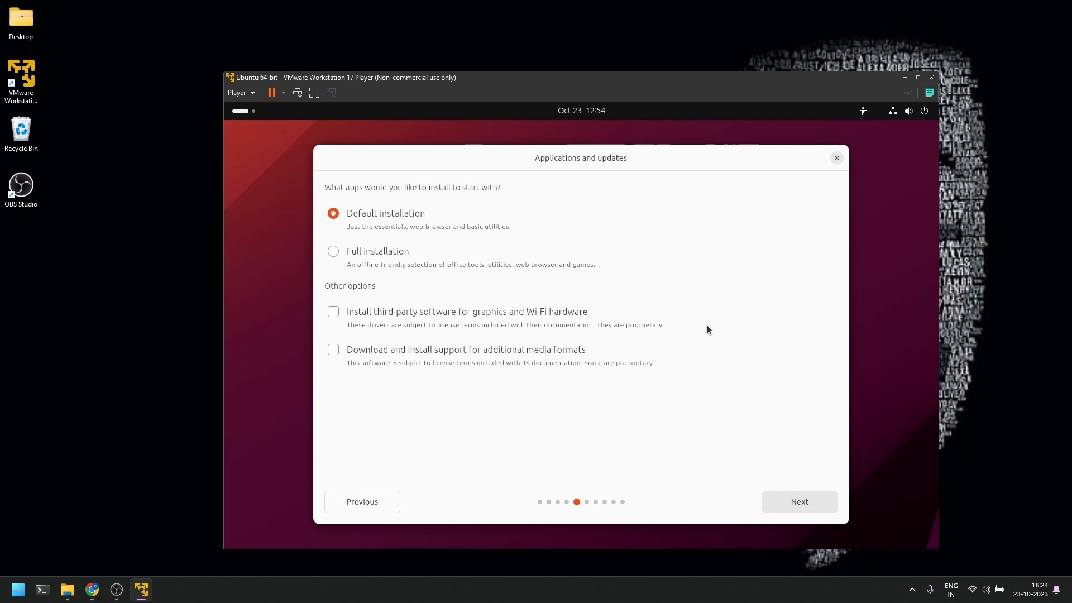
Include third-party drivers, keep Erase disk, and start the Ubuntu installation
{"action": "left_click", "coordinate": [332, 314]}
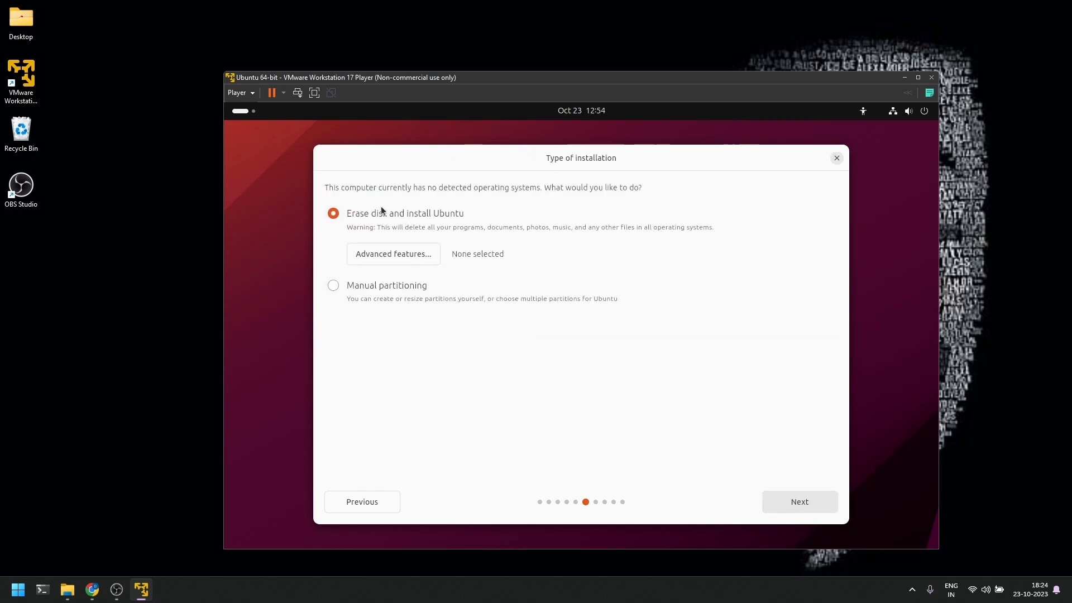
{"action": "left_click", "coordinate": [797, 503]}
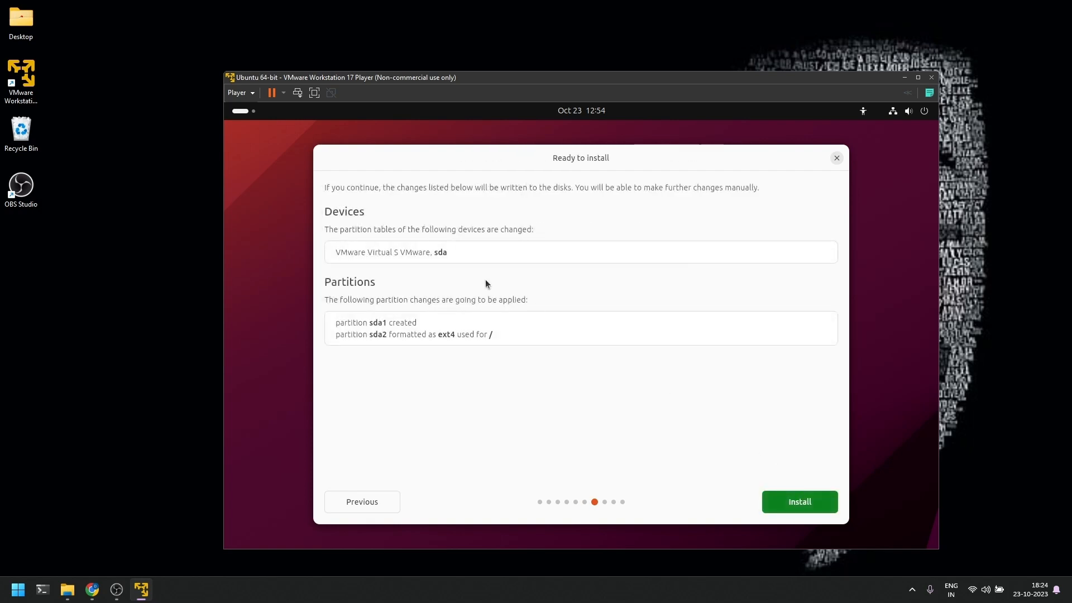
{"action": "left_click", "coordinate": [799, 499]}
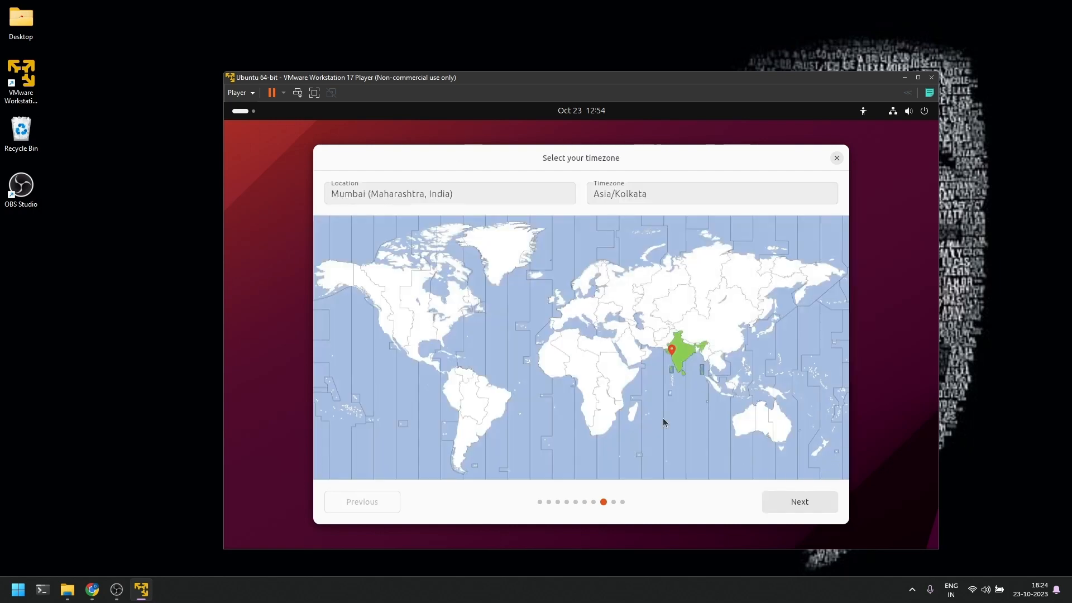
Keep the Mumbai timezone and enter the account holder's name
{"action": "left_click", "coordinate": [813, 497]}
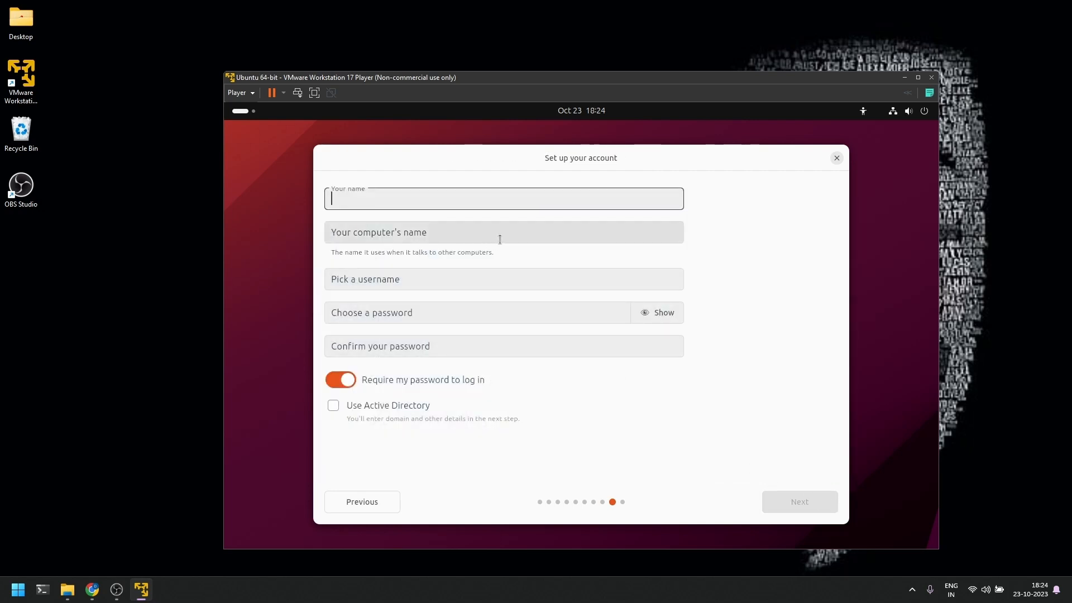
{"action": "type", "text": "digital"}
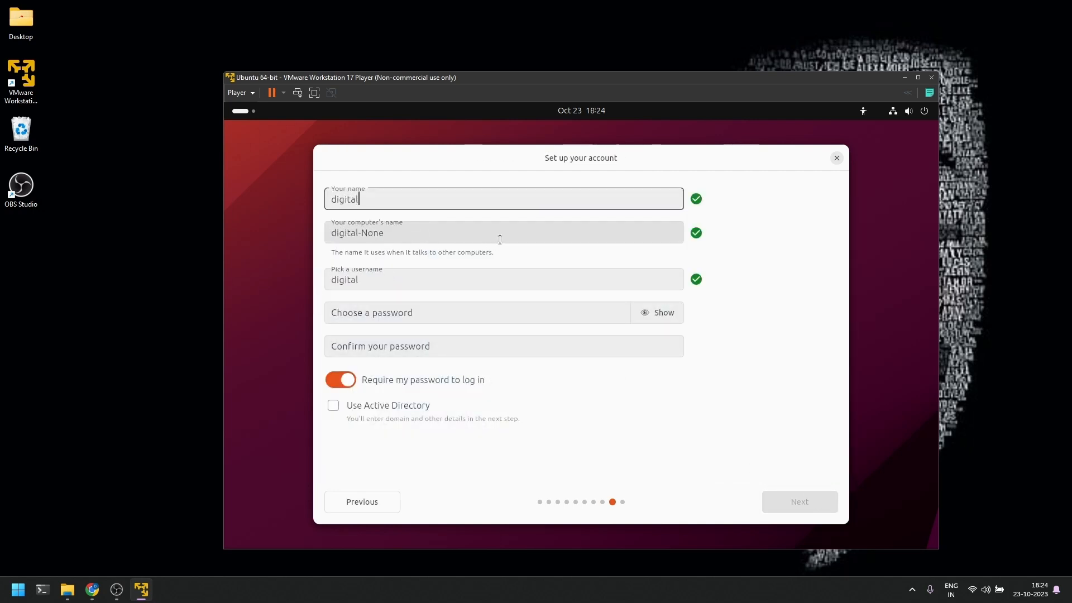
{"action": "key", "text": "BackSpace"}
{"action": "type", "text": "djinn"}
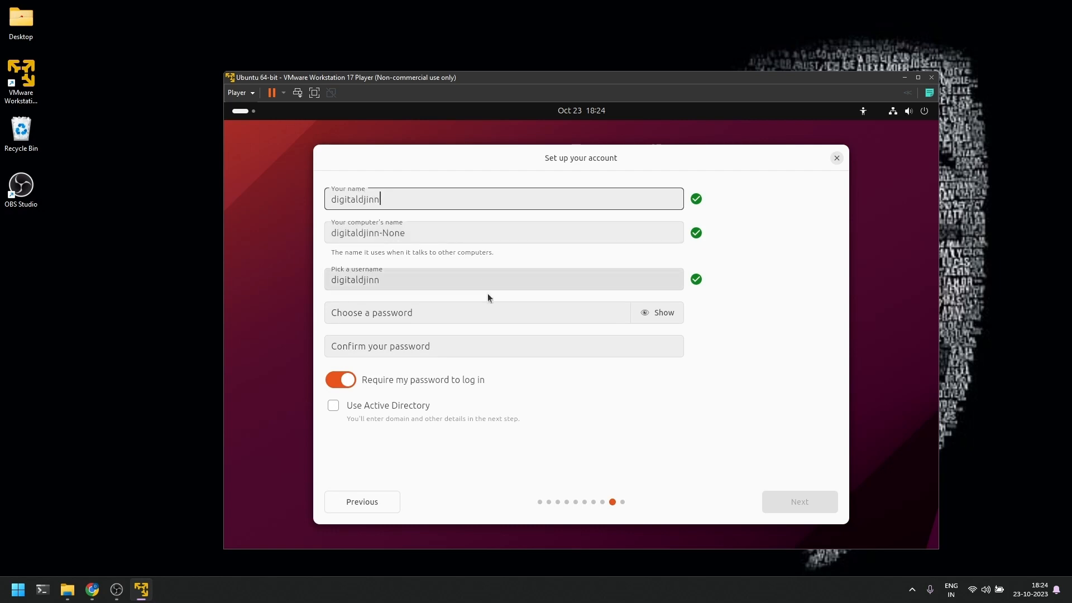
Set and confirm the account password, then save the account details
{"action": "left_click", "coordinate": [481, 320]}
{"action": "type", "text": "••••••"}
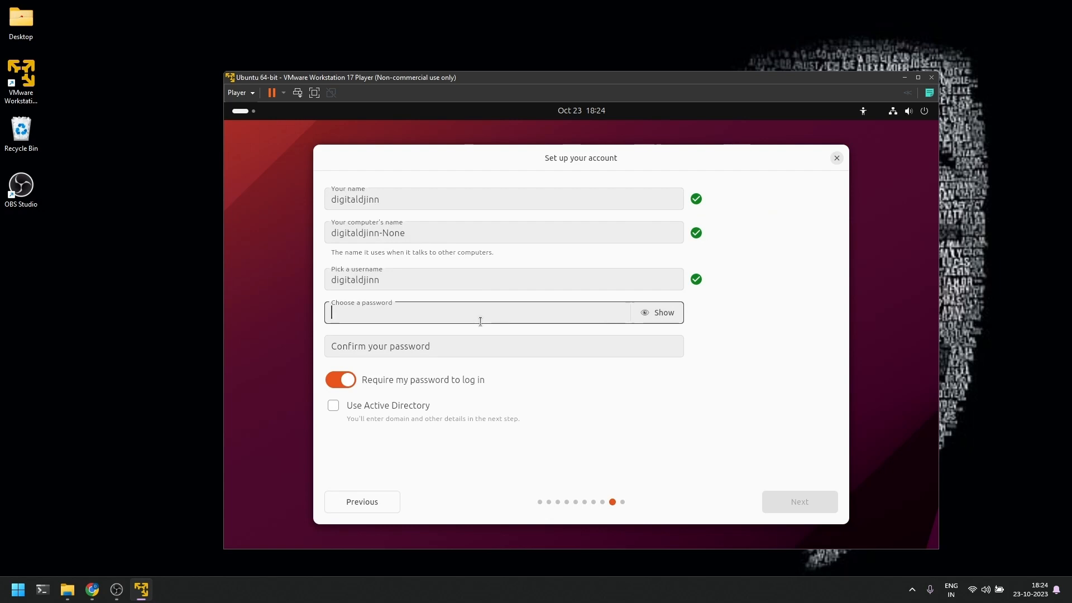
{"action": "type", "text": "••"}
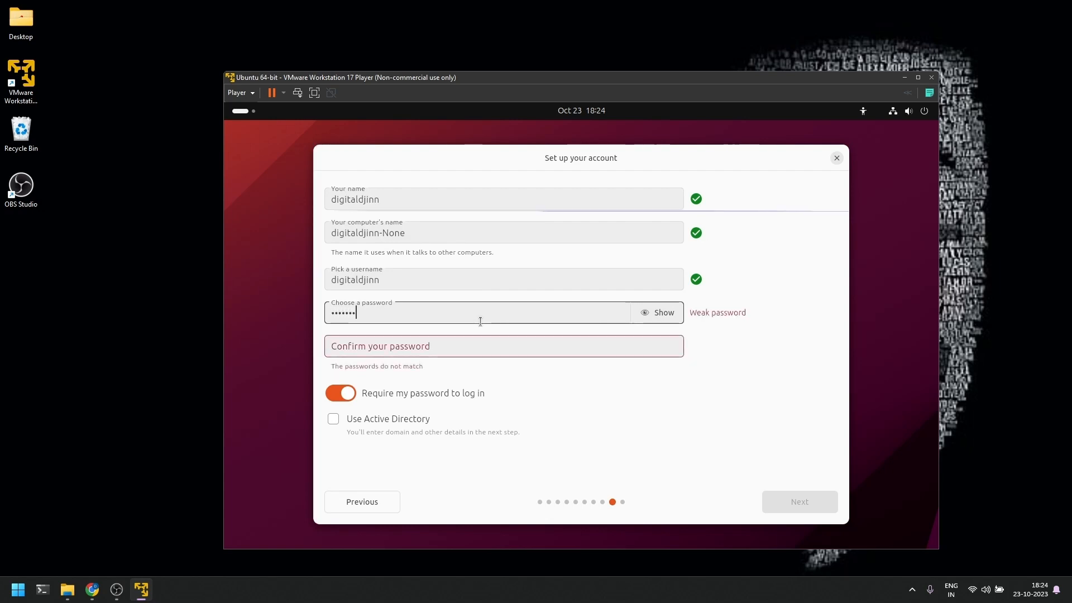
{"action": "key", "text": "Tab"}
{"action": "key", "text": "Tab"}
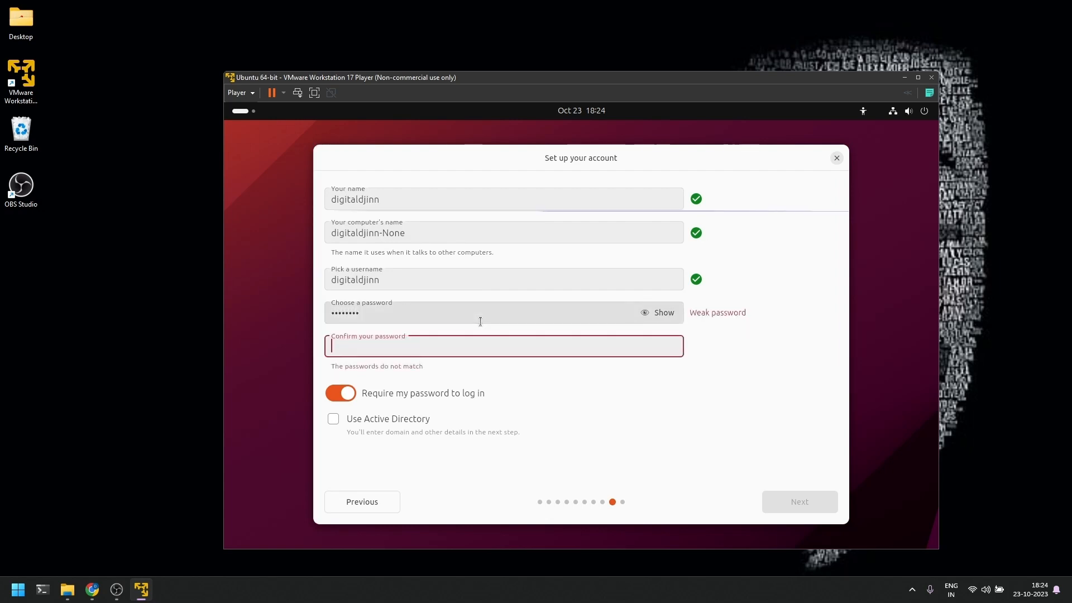
{"action": "type", "text": "••••••••"}
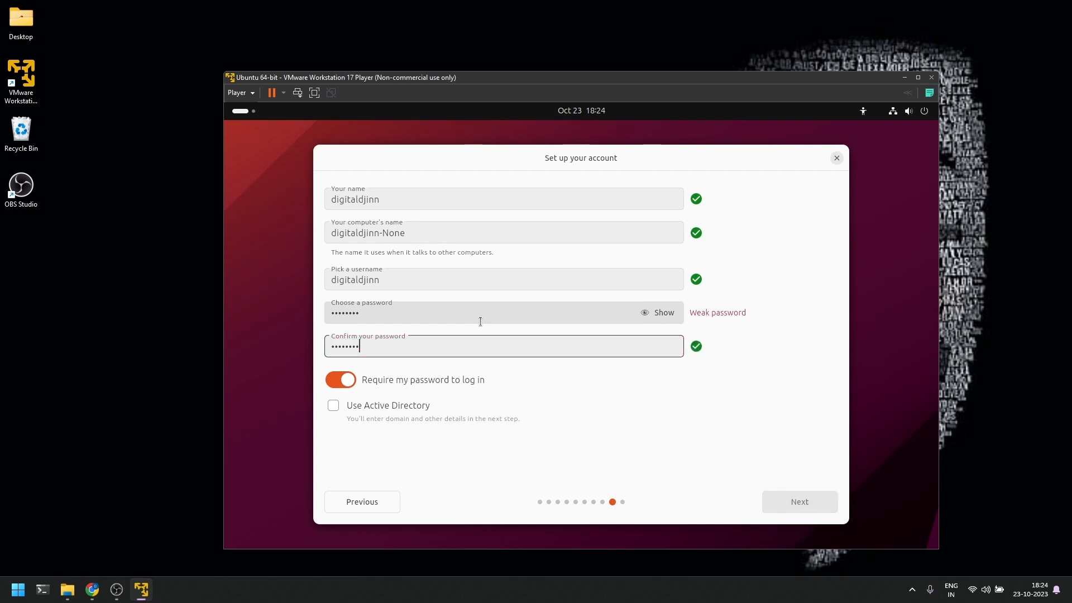
{"action": "left_click", "coordinate": [798, 501]}
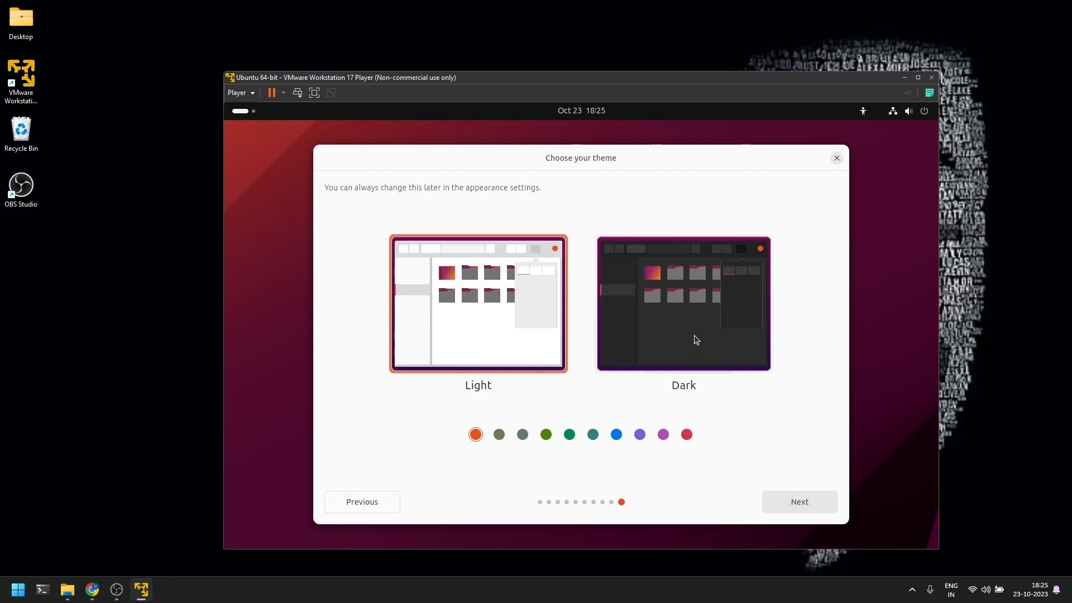
Choose the Dark theme and begin installing Ubuntu 23.10.1 files
{"action": "left_click", "coordinate": [686, 384]}
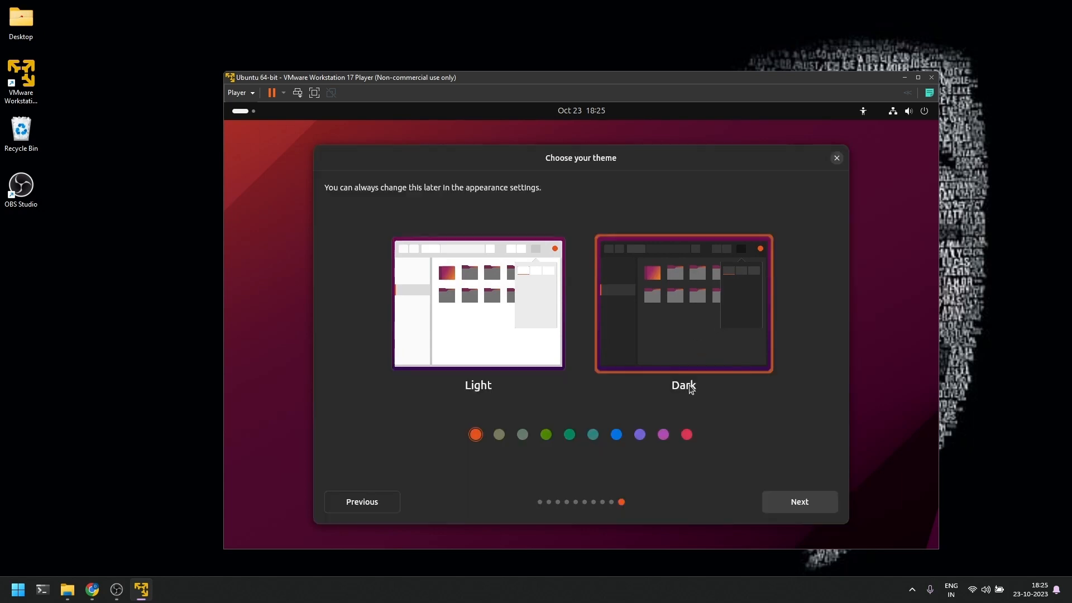
{"action": "left_click", "coordinate": [806, 507]}
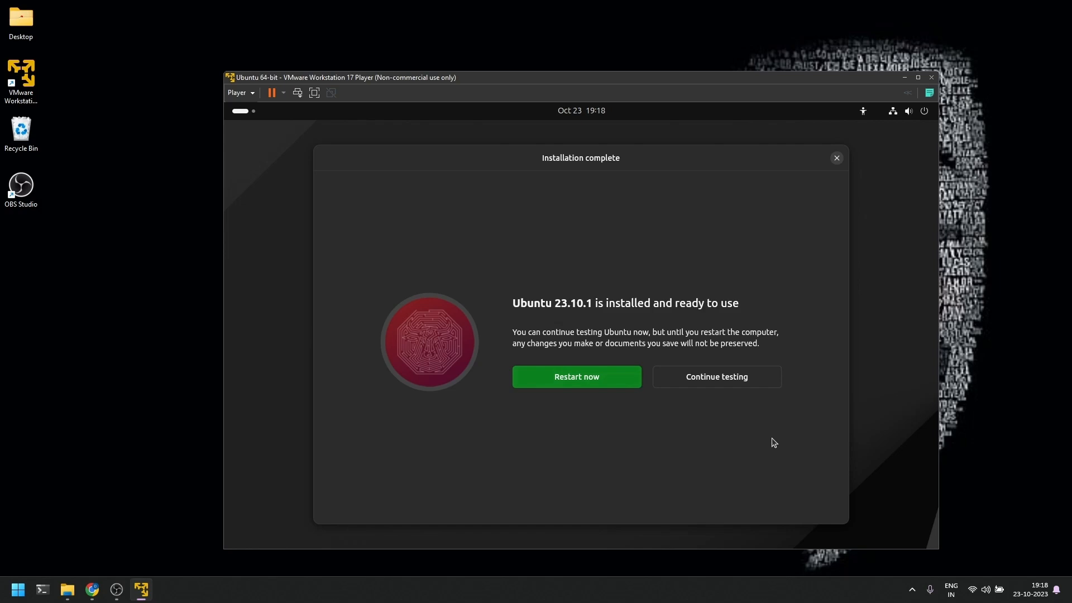
Restart the VM into the newly installed Ubuntu
{"action": "left_click", "coordinate": [629, 381]}
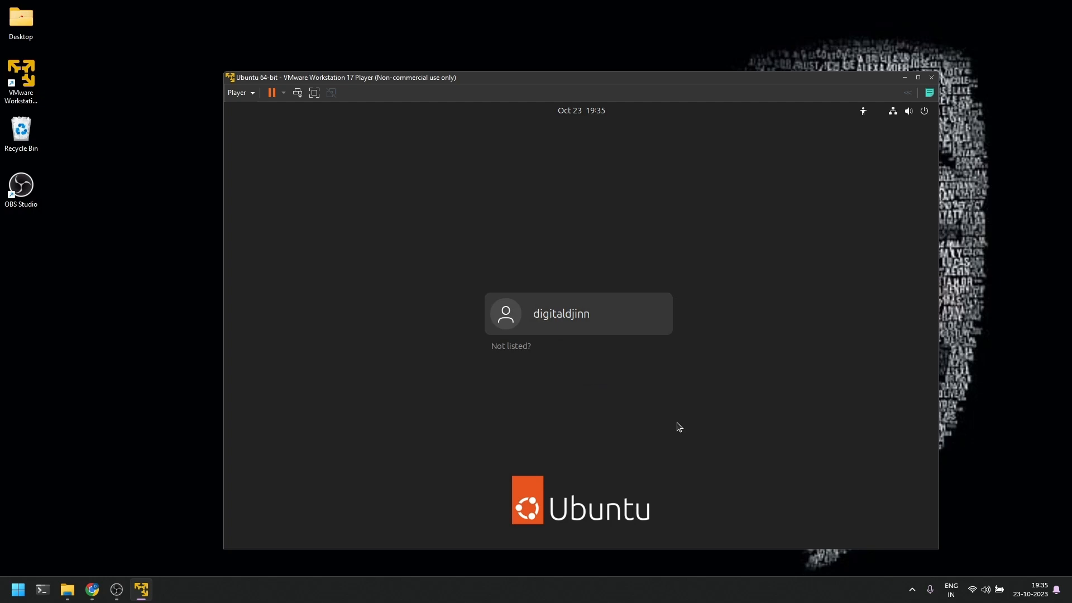
Select the new user at the login screen and sign in with its password
{"action": "left_click", "coordinate": [611, 325]}
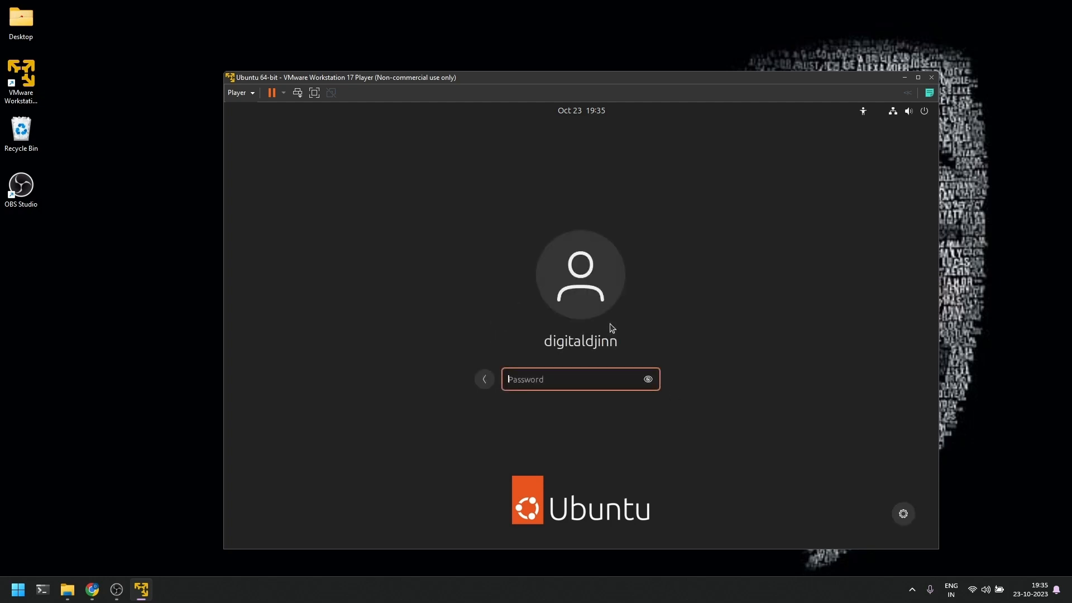
{"action": "type", "text": "********"}
{"action": "key", "text": "Return"}
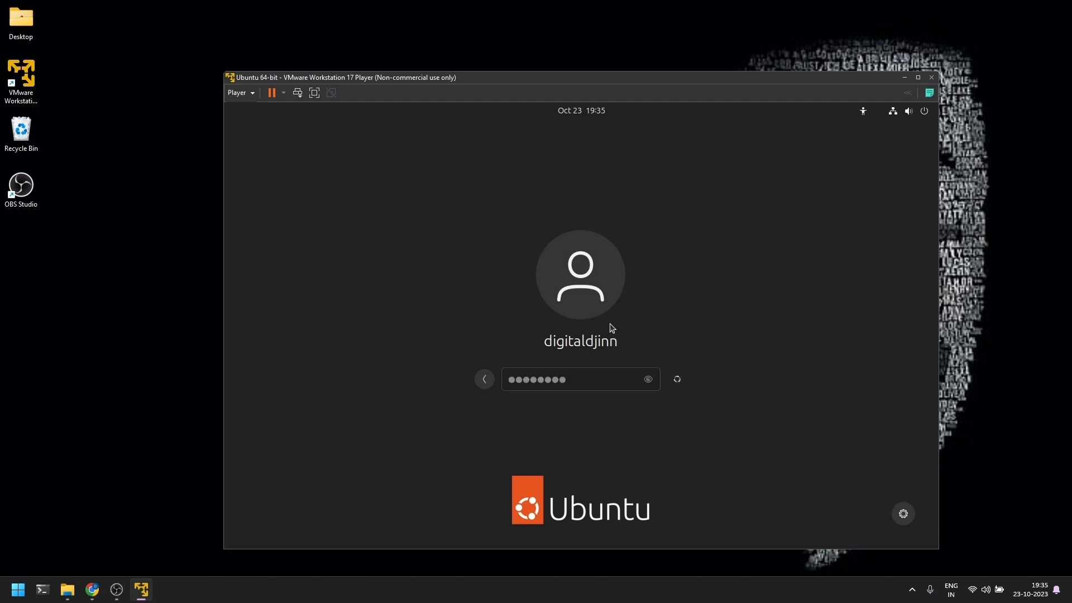